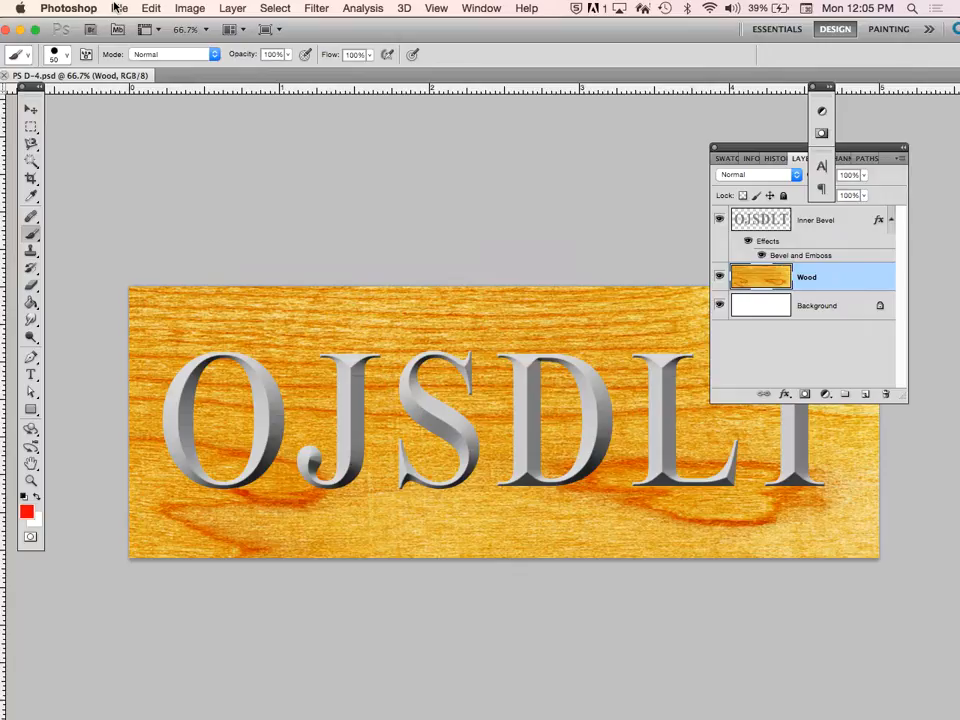
- Save a copy of the document in the Unit D folder as clip_layers.psd in Photoshop format with maximum compatibility
click(118, 8)
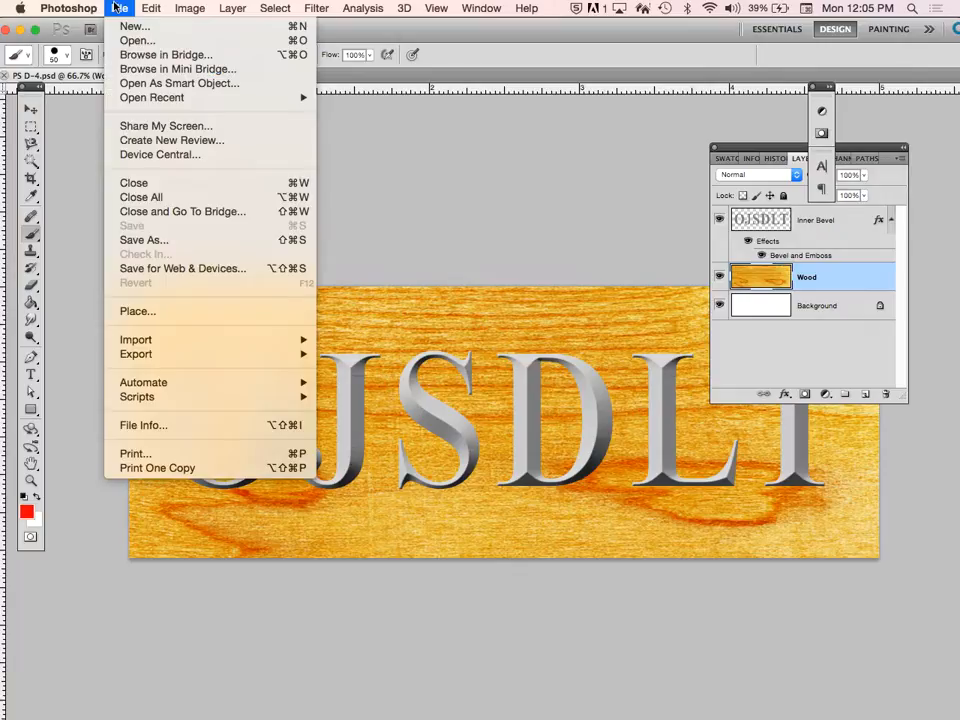
click(150, 240)
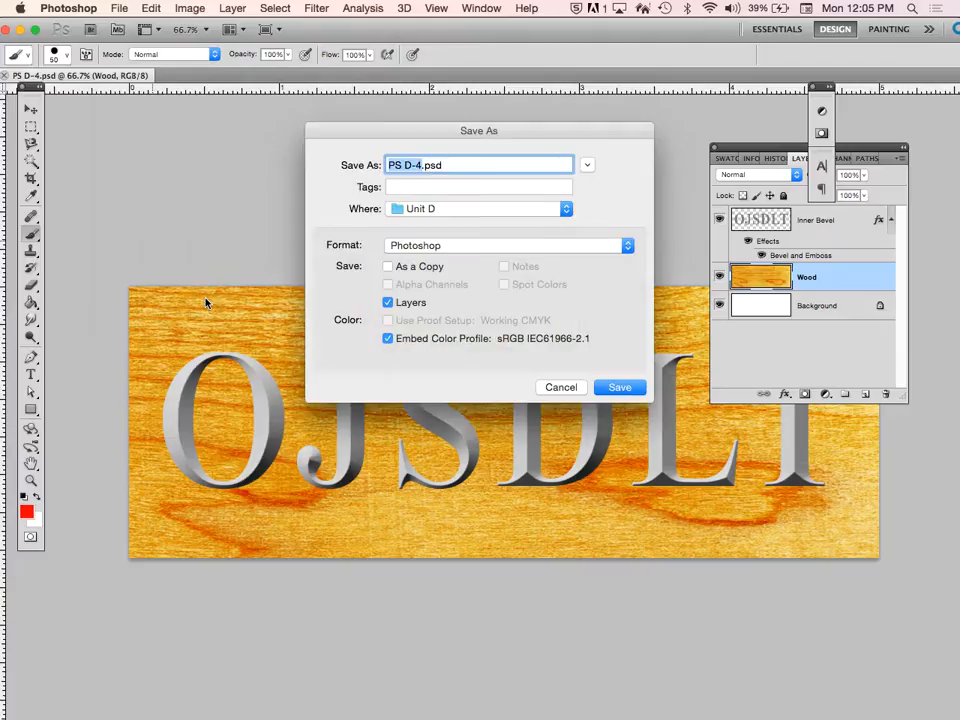
text(clip d)
key(BackSpace)
key(BackSpace)
text(_layers)
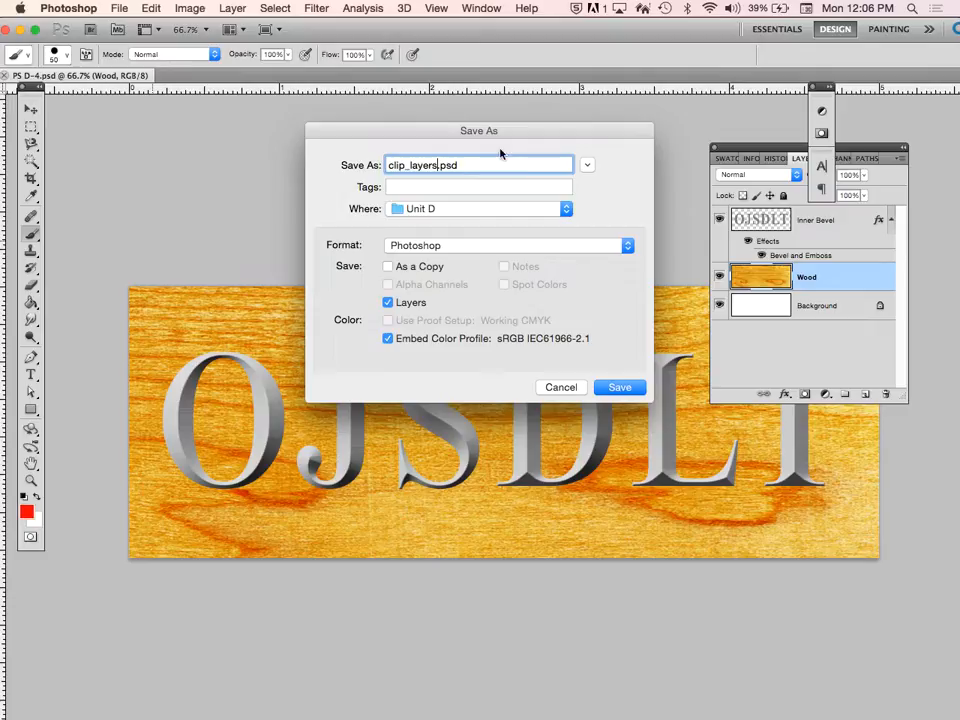
click(617, 388)
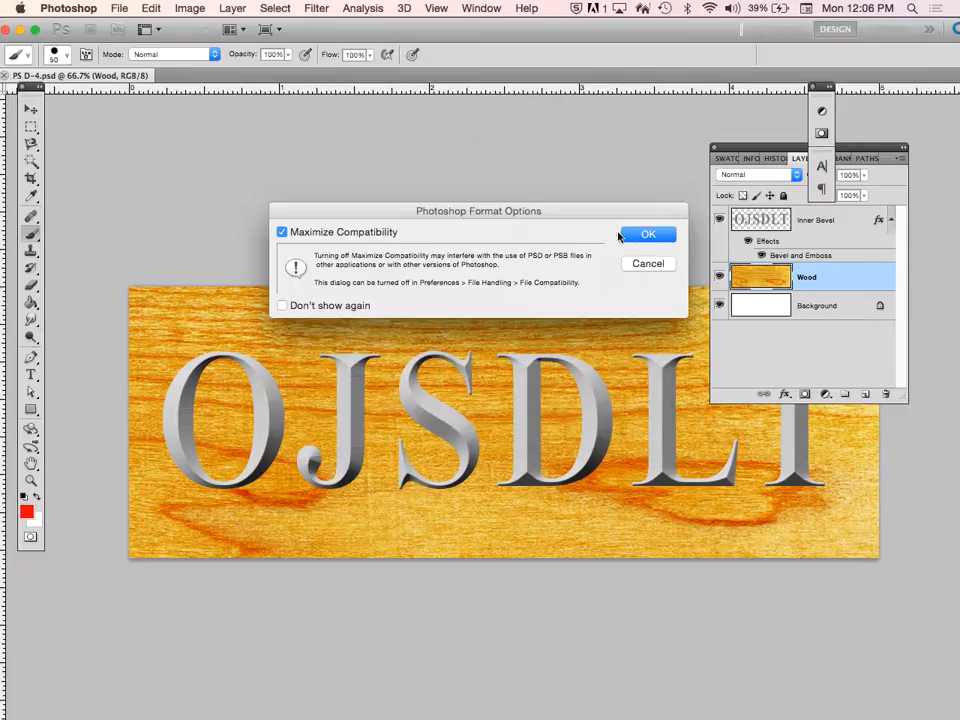
click(636, 234)
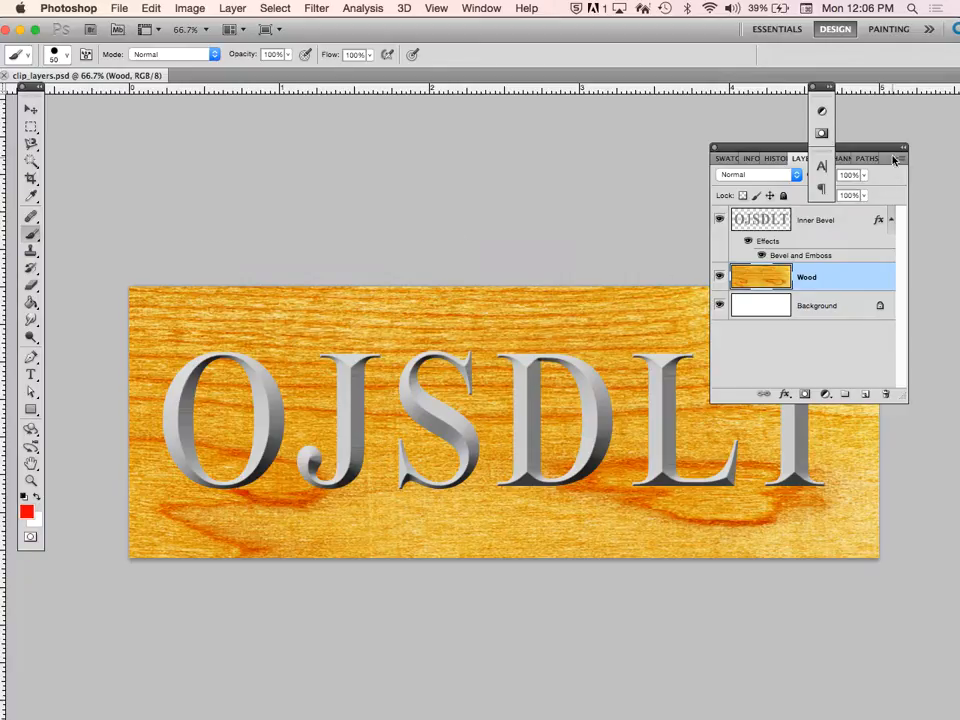
- Move the Layers panel clear of the collapsed panels and hide all effects on the Inner Bevel layer
drag(878, 150, 904, 162)
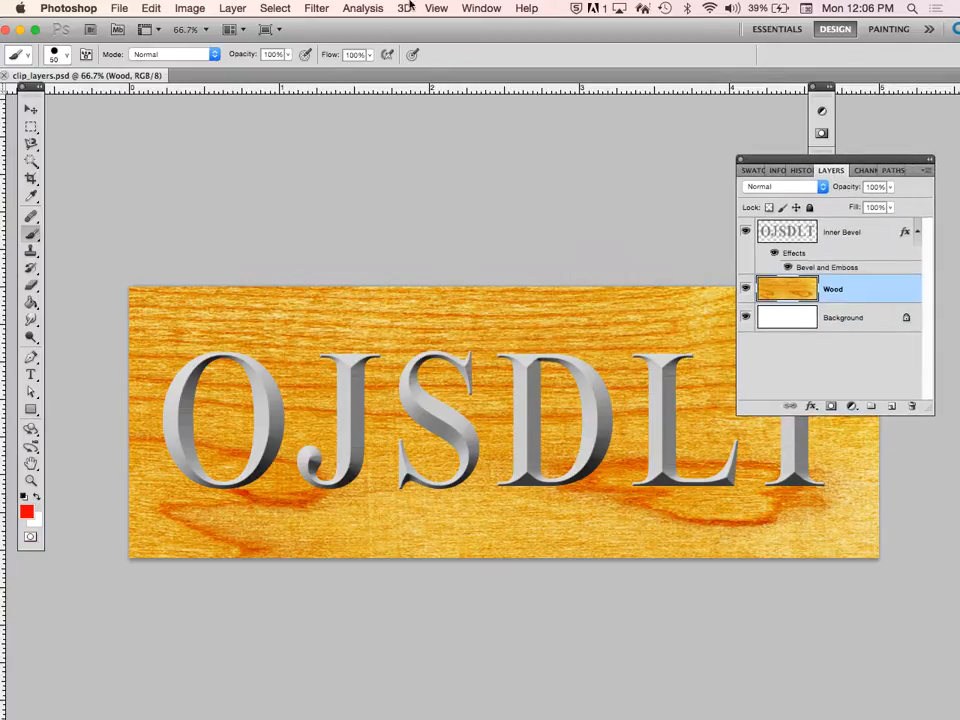
click(482, 9)
click(482, 9)
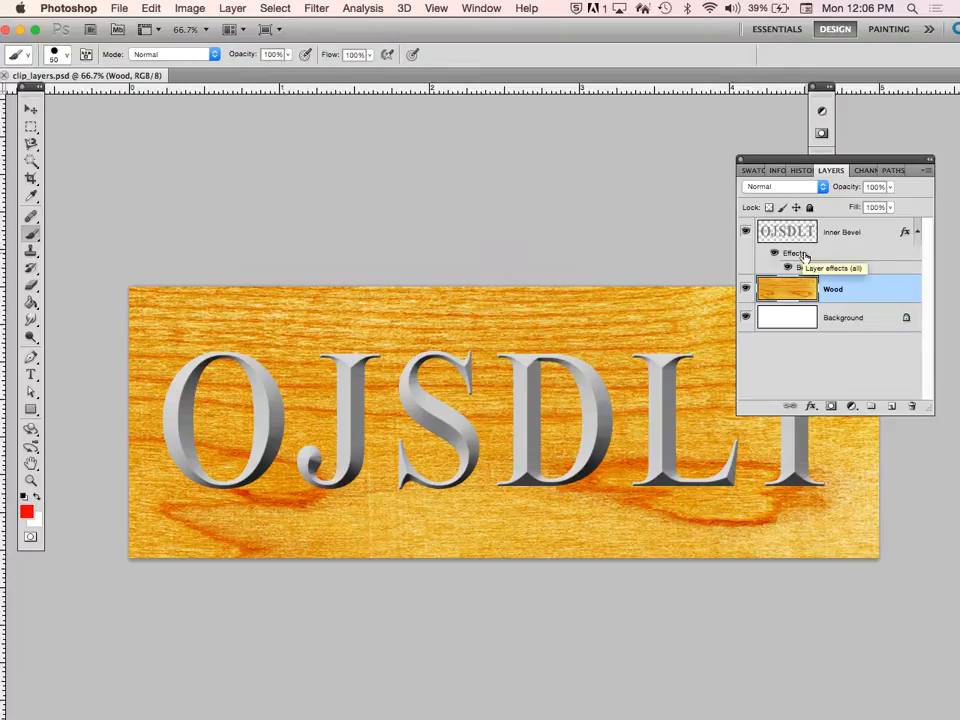
click(773, 256)
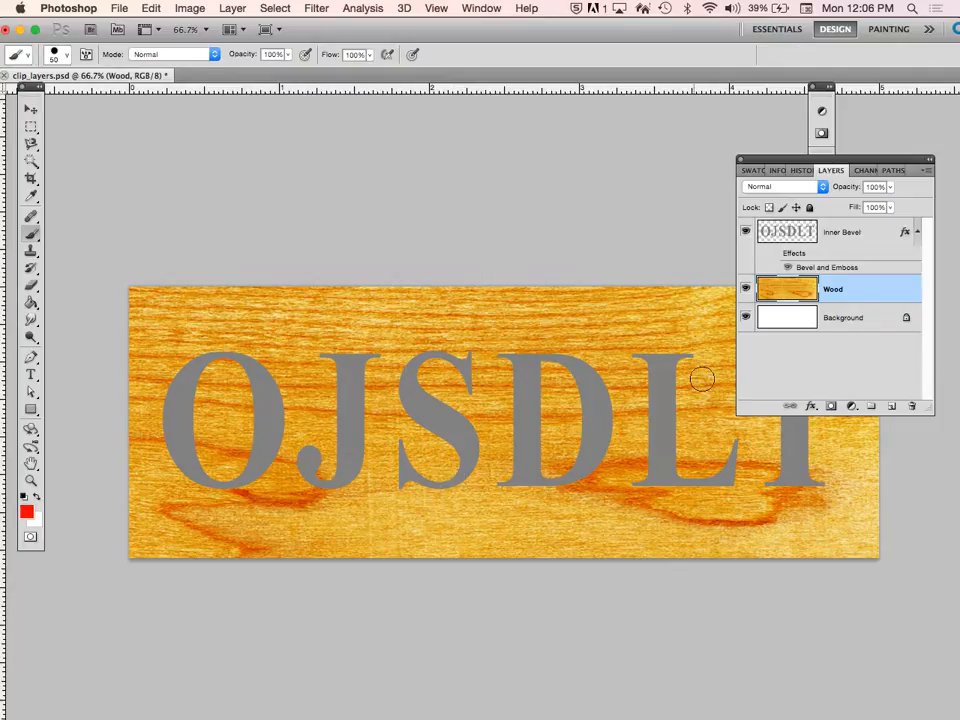
- Add a new layer directly above Inner Bevel and name it Gradient
click(845, 236)
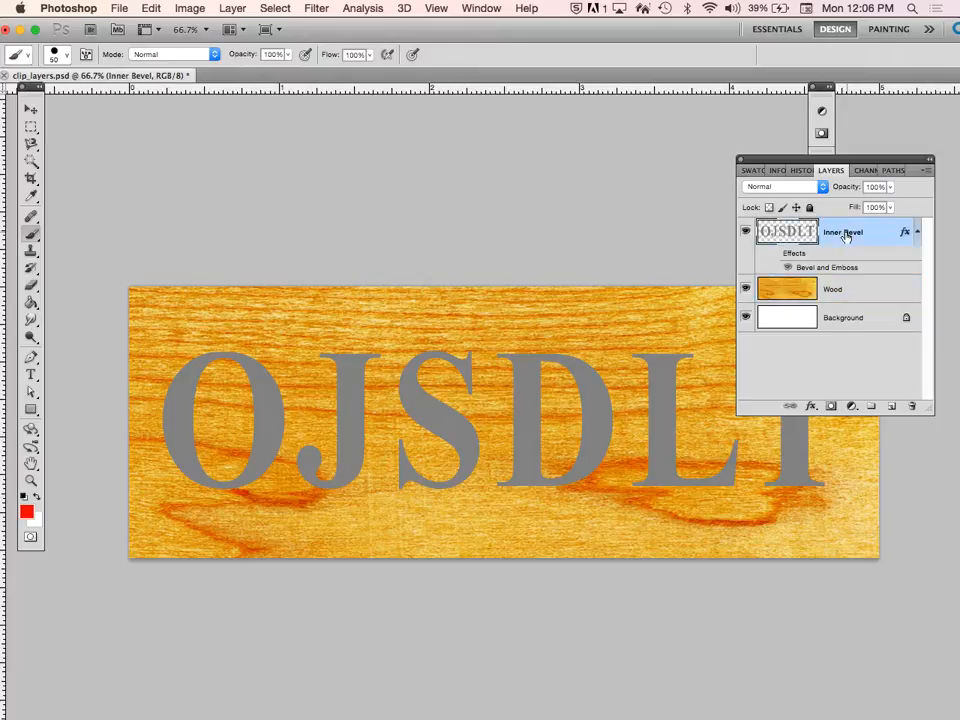
click(891, 407)
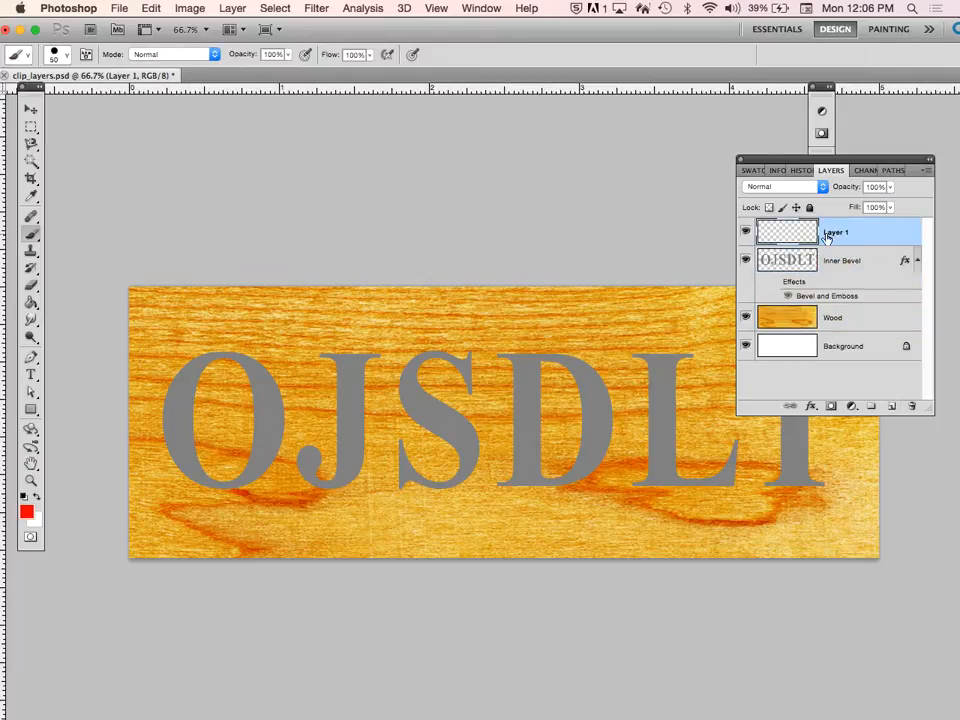
double_click(830, 232)
text(Gradient)
key(Return)
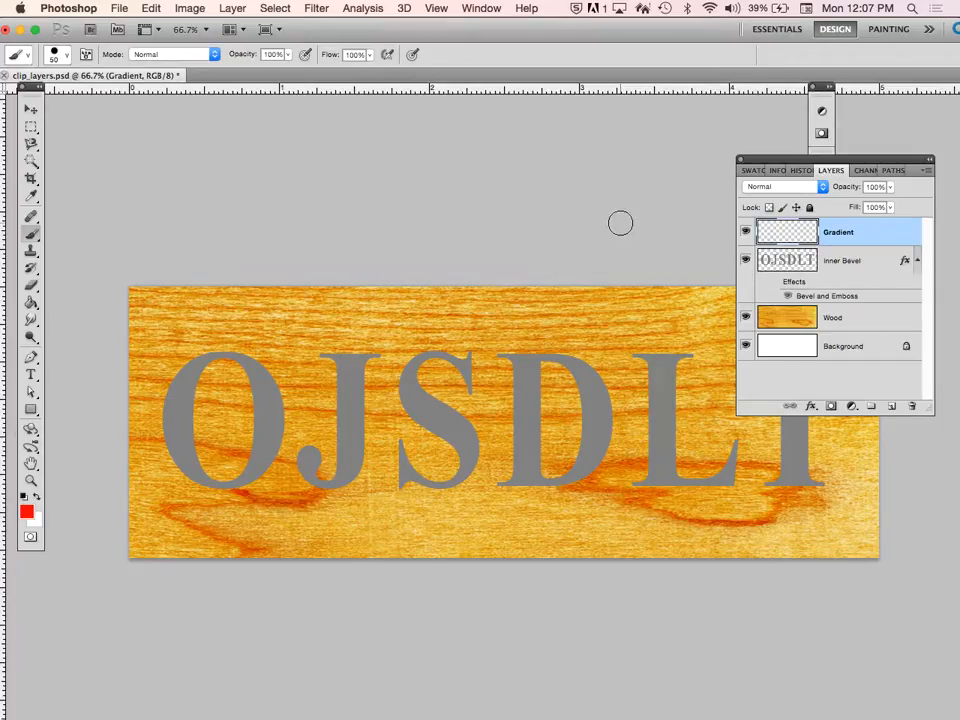
- Activate the Gradient tool and choose the Orange, Yellow, Orange preset without editing its color stops
click(31, 305)
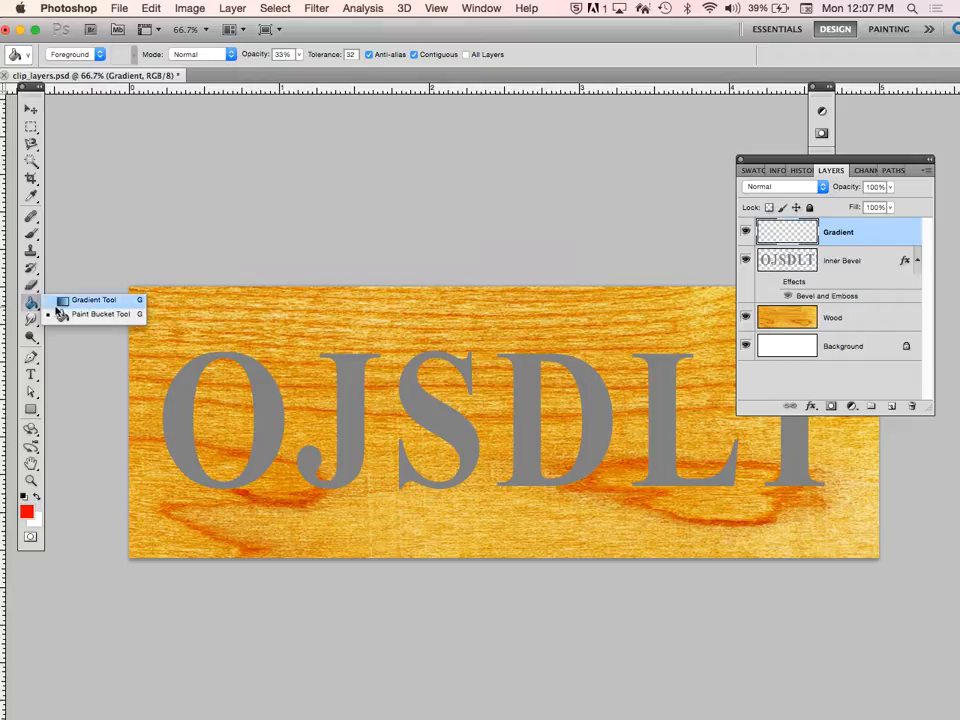
click(66, 300)
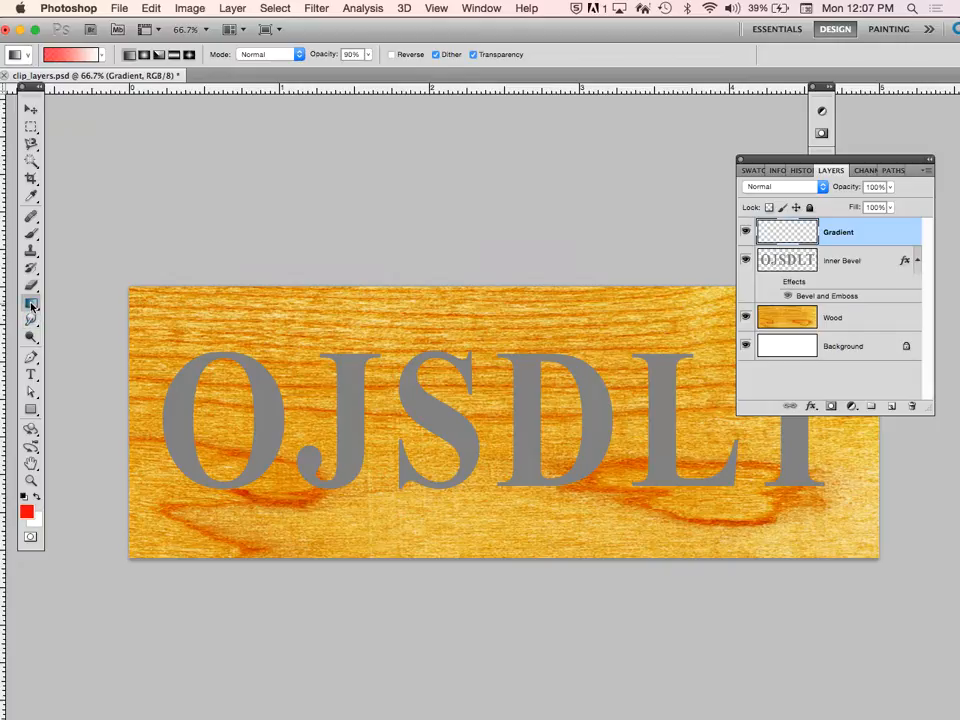
click(31, 305)
click(62, 302)
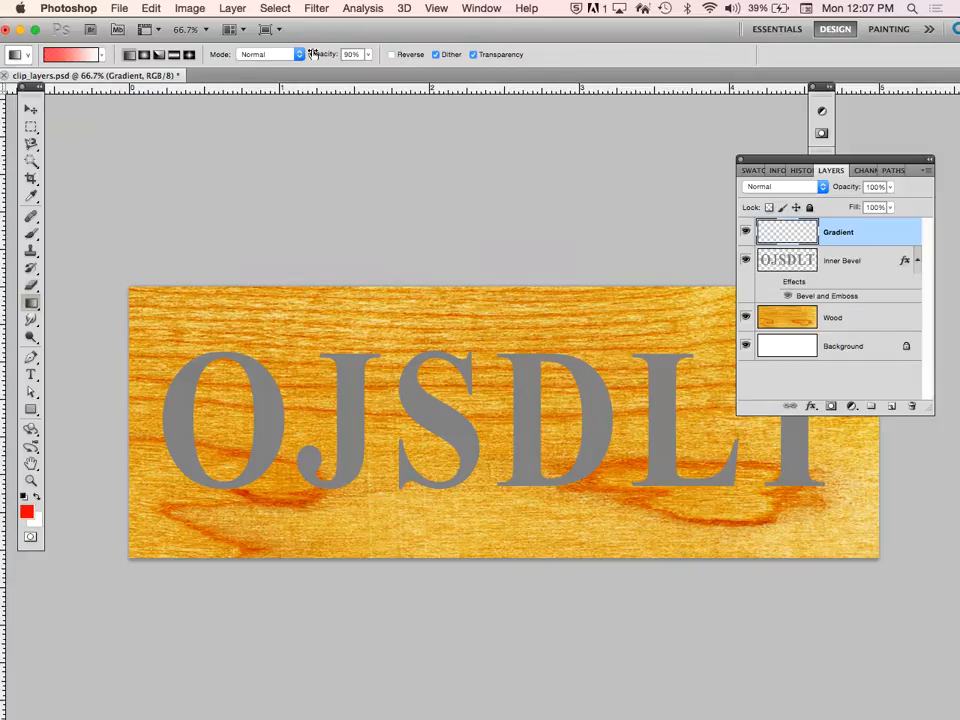
click(101, 57)
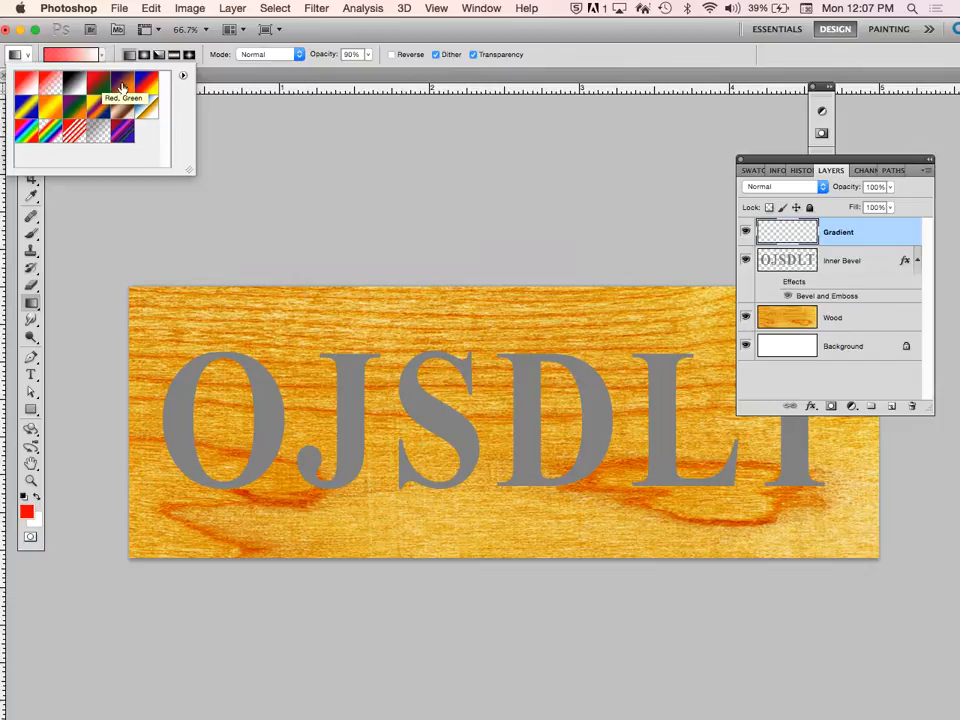
click(50, 113)
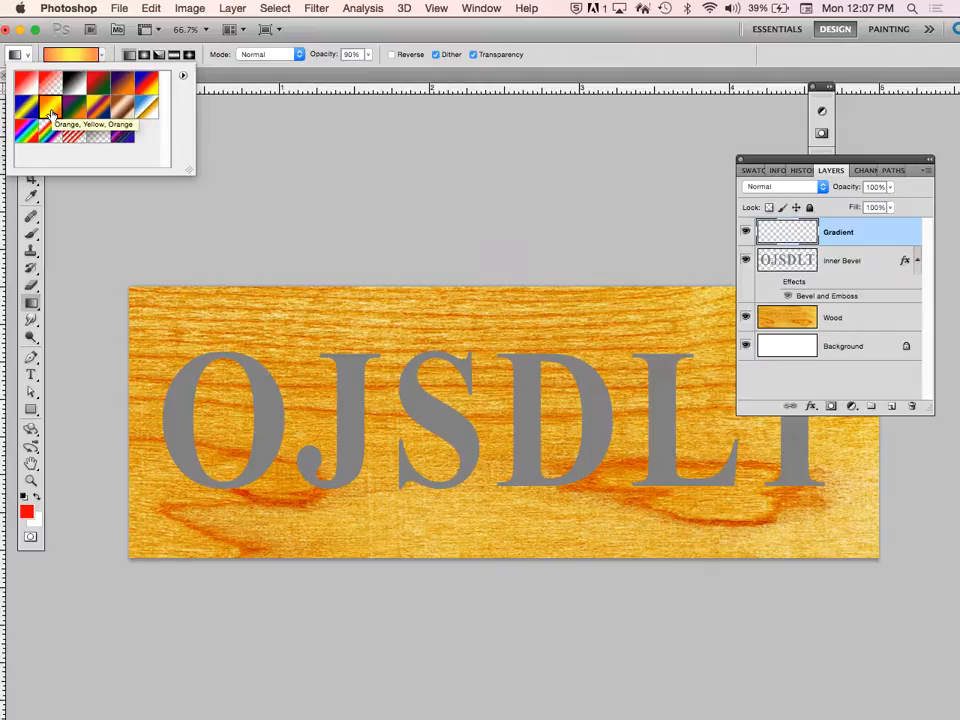
click(101, 56)
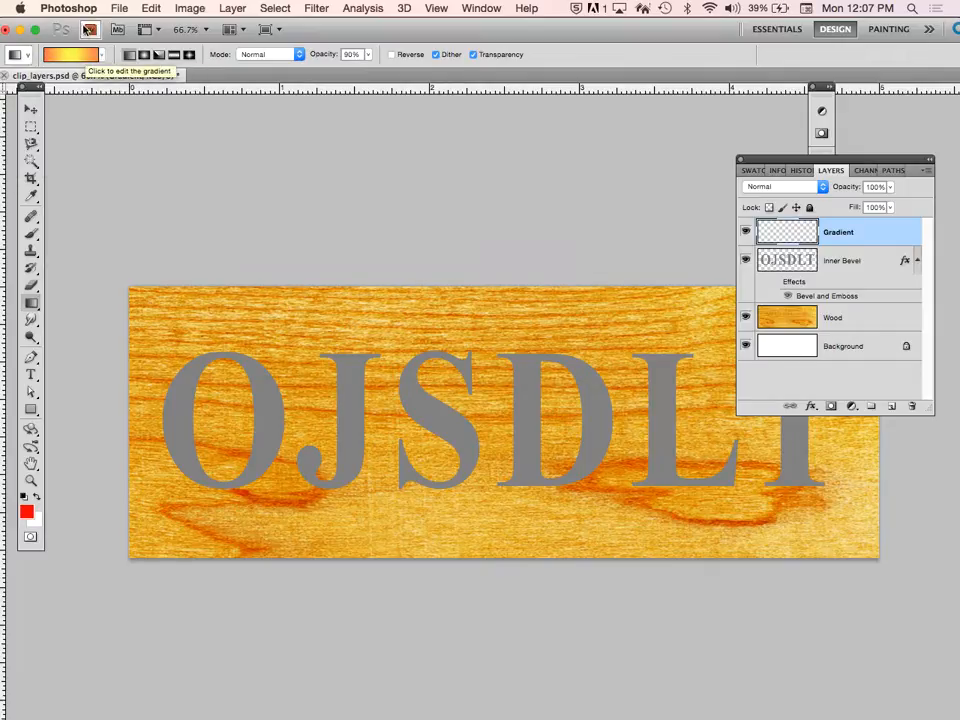
click(65, 54)
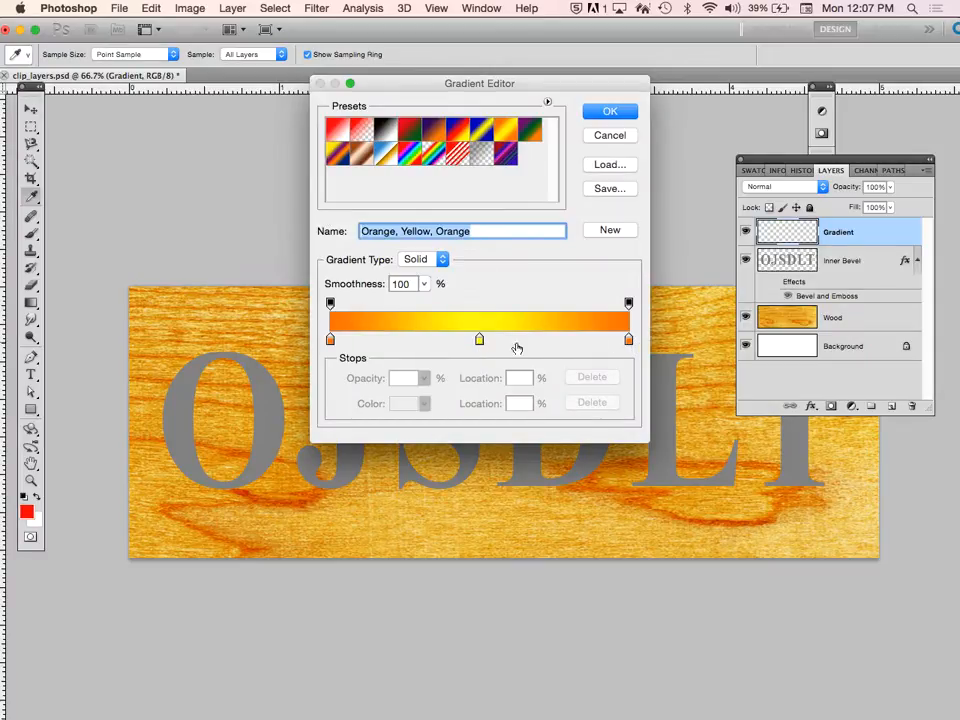
click(599, 139)
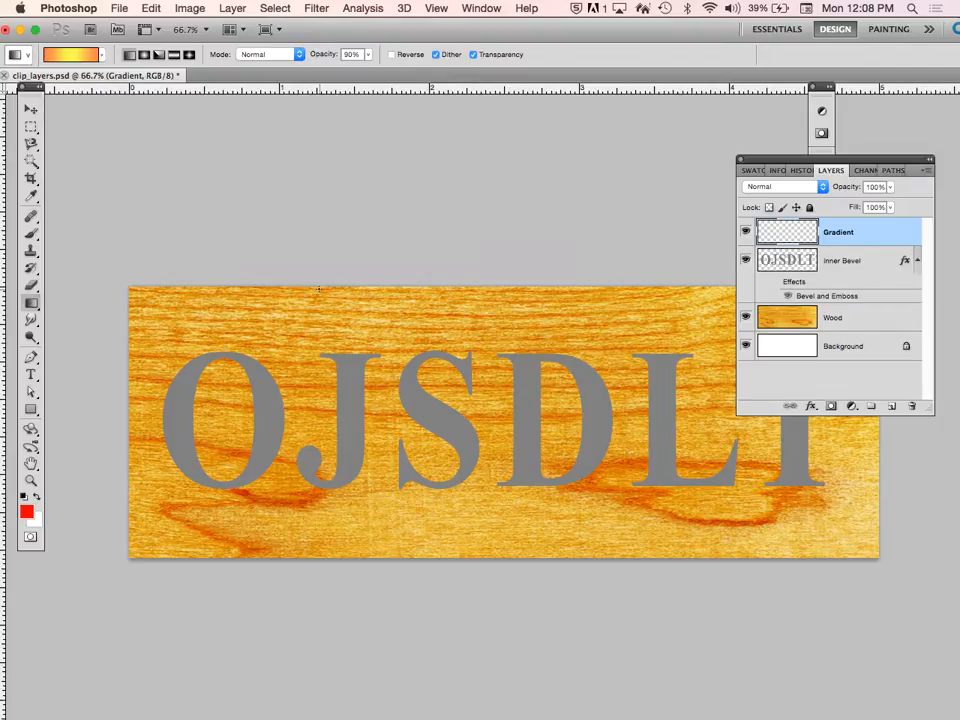
- Fill the Gradient layer with a linear gradient running vertically from near the image's upper edge to its lower edge
click(172, 59)
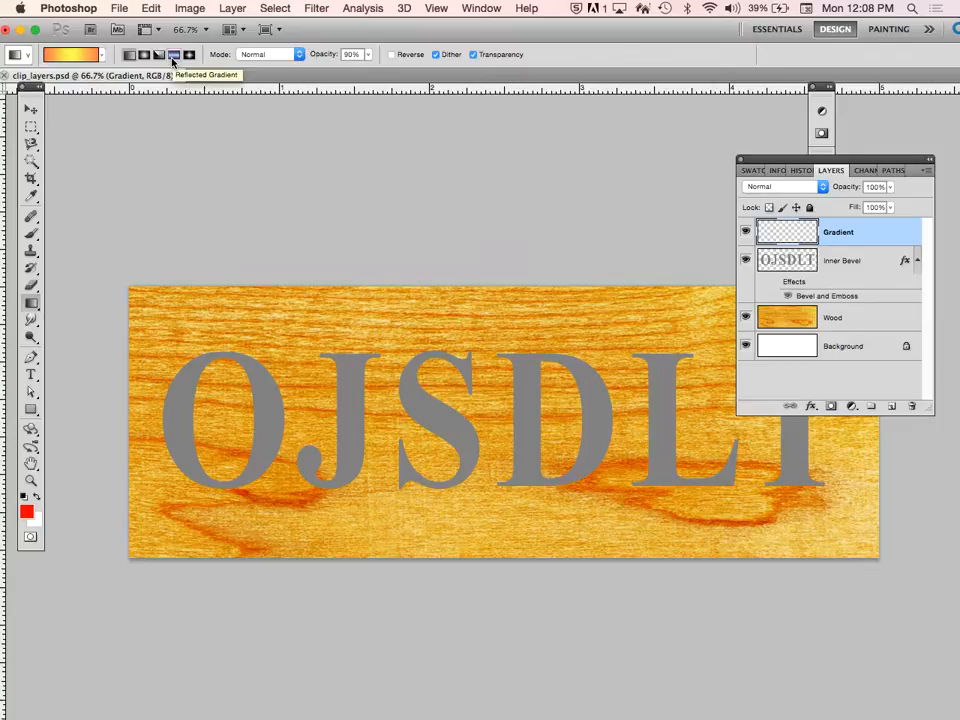
click(130, 56)
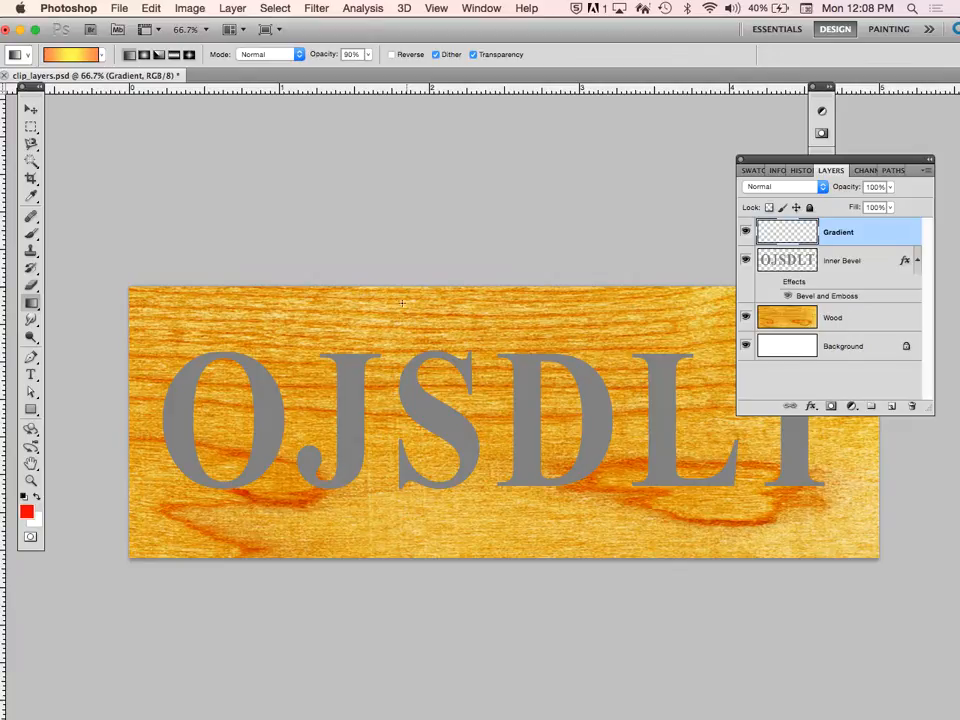
drag(403, 302, 408, 557)
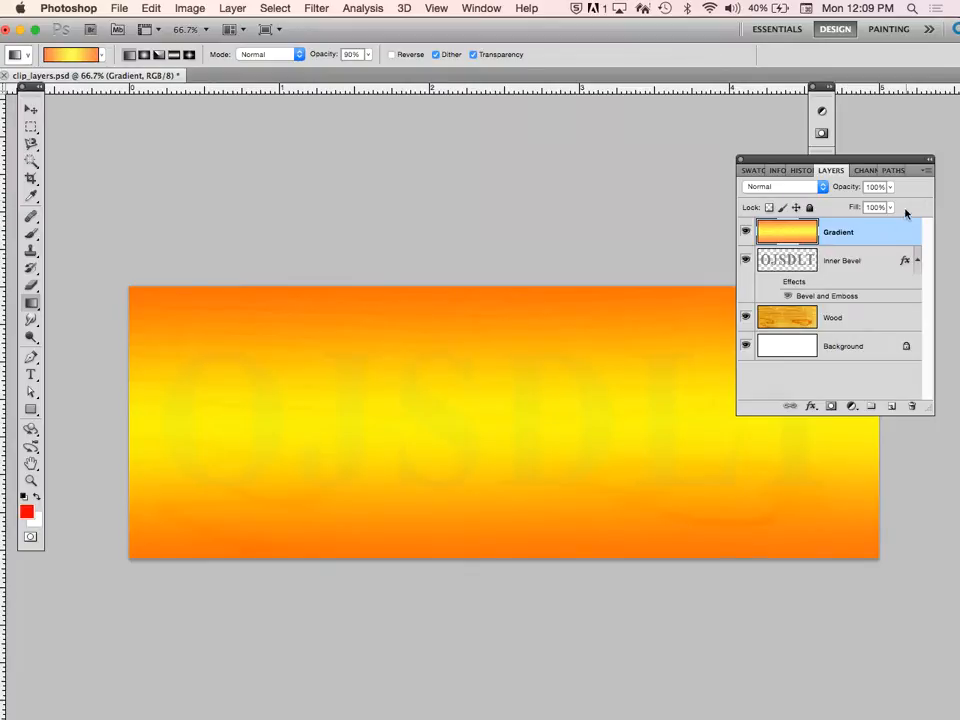
- Create a clipping mask that clips the Gradient layer to the Inner Bevel letters
click(927, 176)
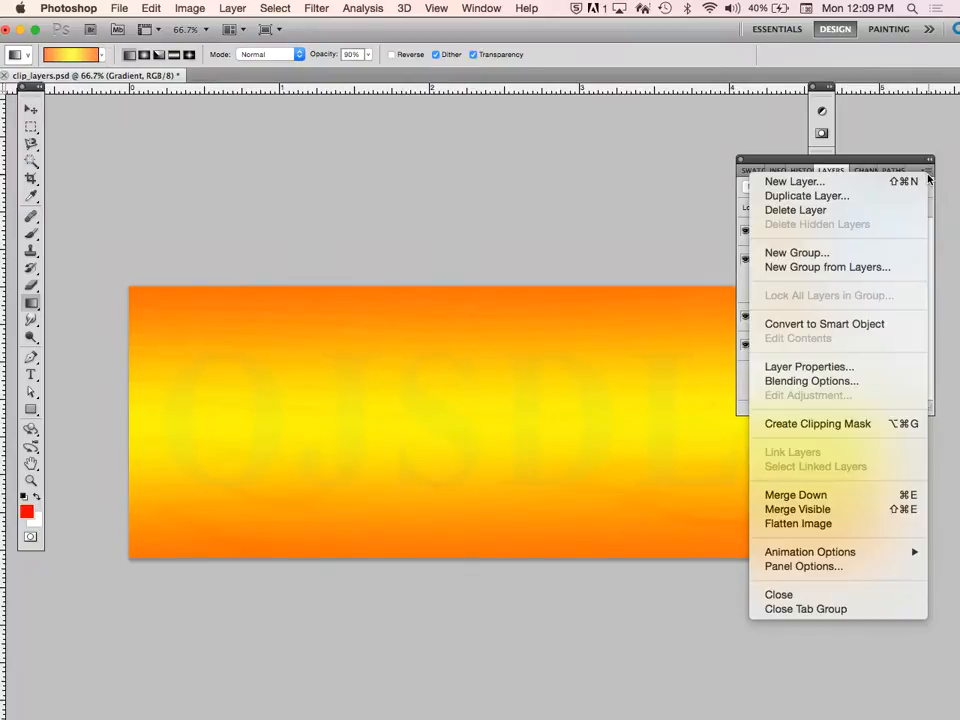
click(927, 176)
click(927, 176)
click(927, 176)
click(927, 176)
click(822, 428)
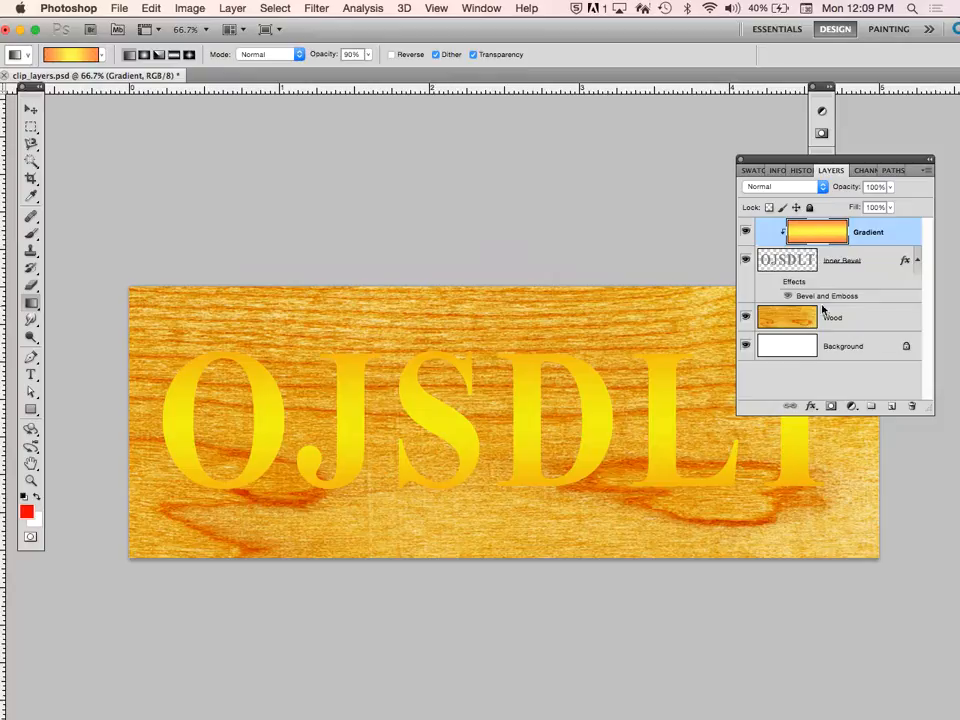
alt+click(781, 232)
- Shift the clipped gradient downward inside the letters with the Move tool
key(v)
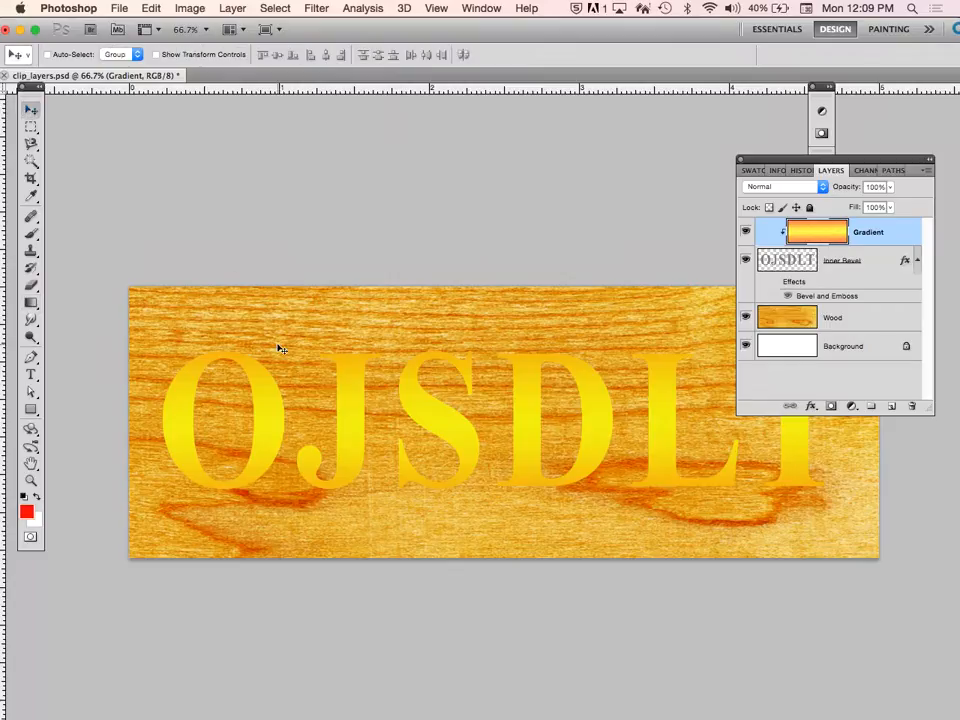
mouse_move(266, 405)
mouse_down()
mouse_move(268, 479)
mouse_move(272, 425)
mouse_up()
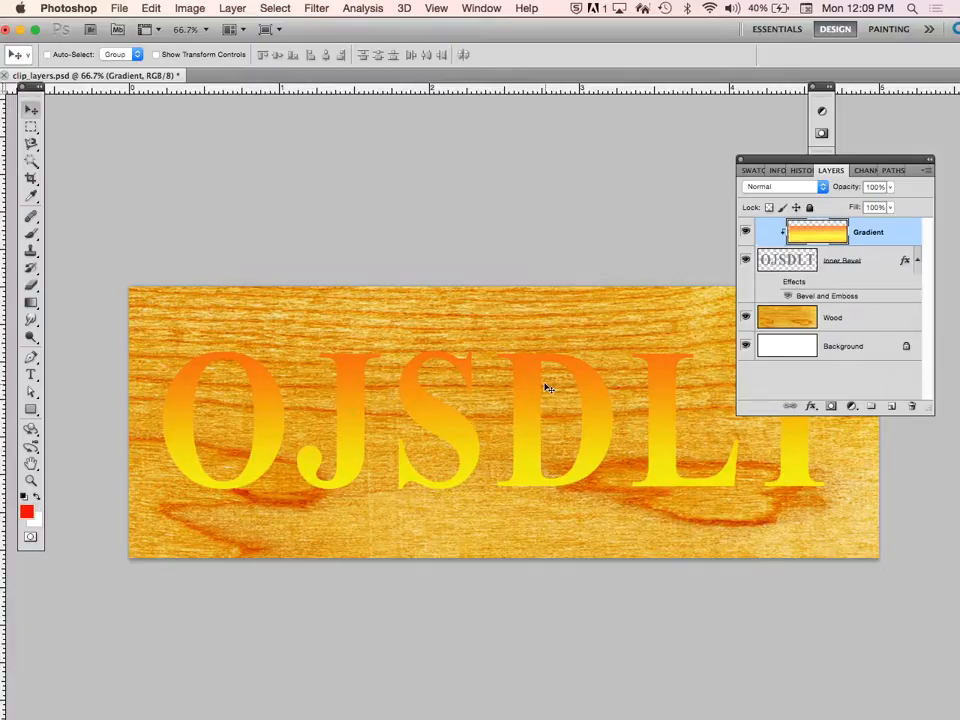
drag(530, 378, 529, 409)
- Redraw the linear gradient vertically across just the height of the letters and nudge it into place
click(31, 302)
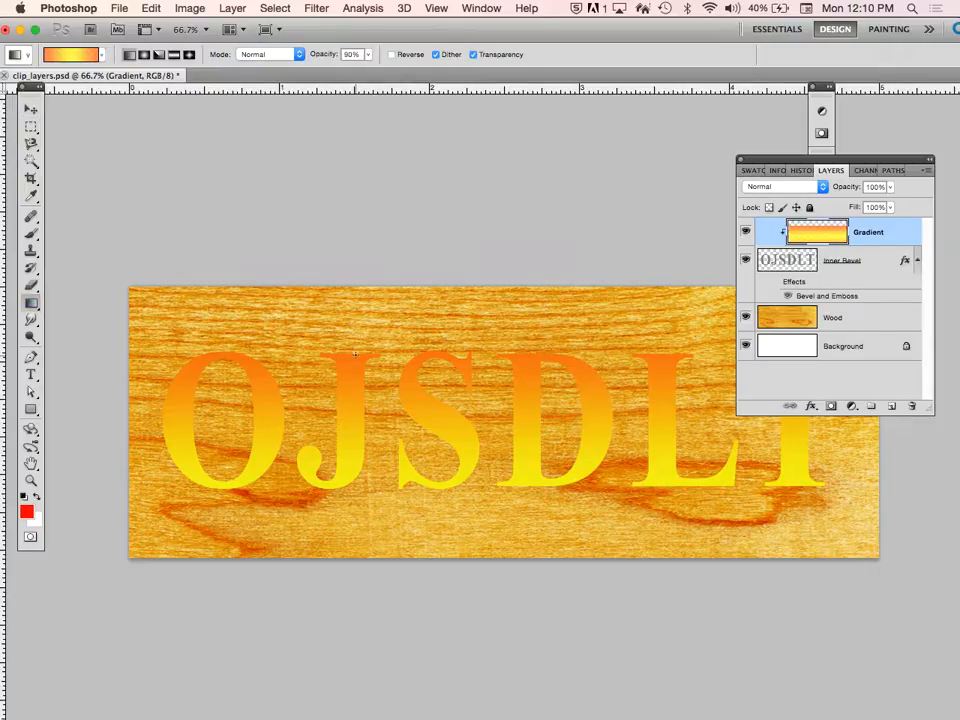
drag(357, 410, 352, 483)
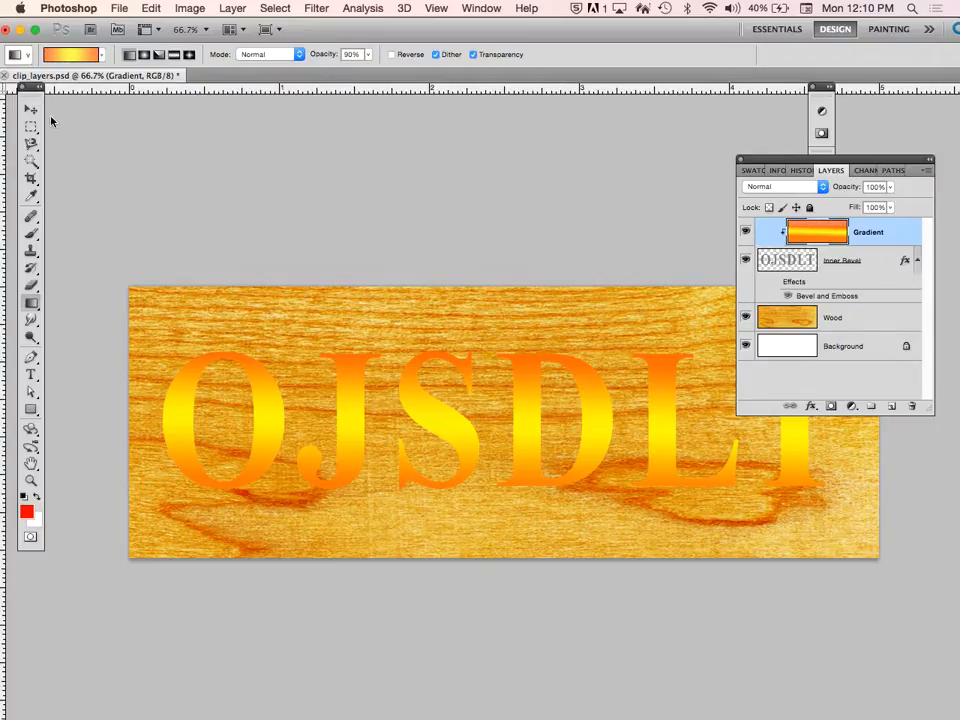
key(v)
mouse_move(266, 430)
mouse_down()
mouse_move(261, 407)
mouse_move(270, 459)
mouse_move(269, 432)
mouse_up()
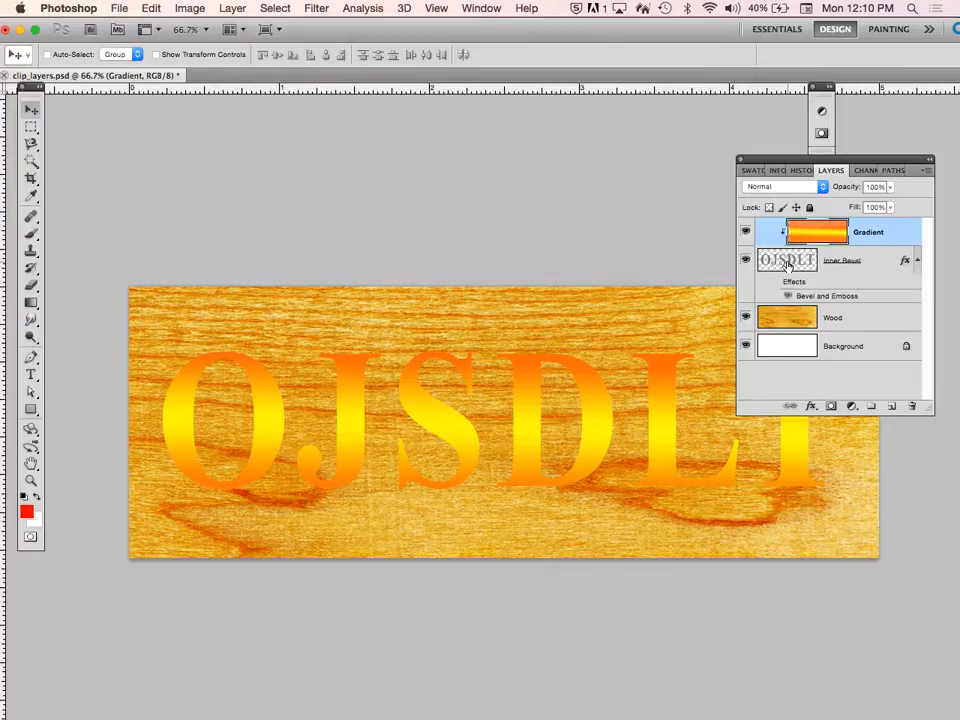
- Compare the gradient-filled letters with the Inner Bevel layer's effects shown and hidden, leaving the effects hidden
click(781, 285)
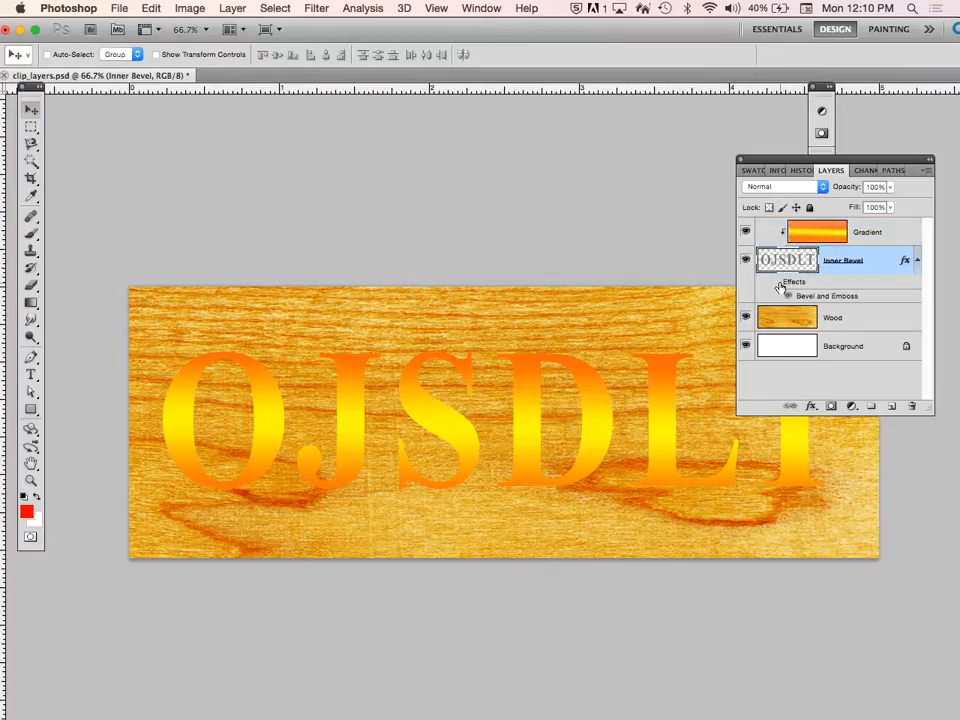
click(777, 283)
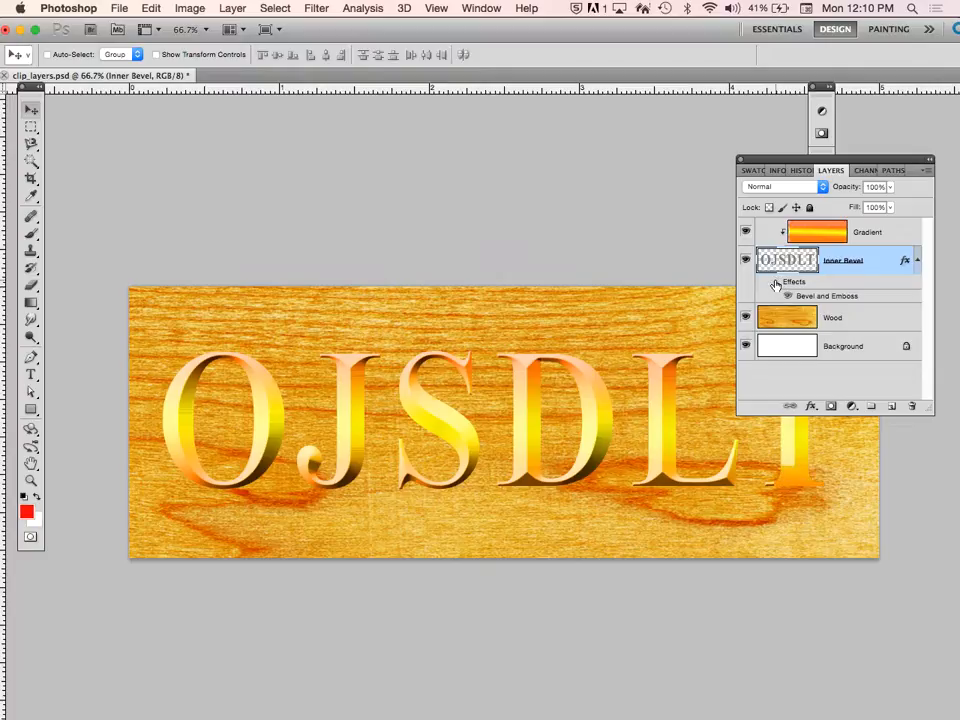
click(775, 283)
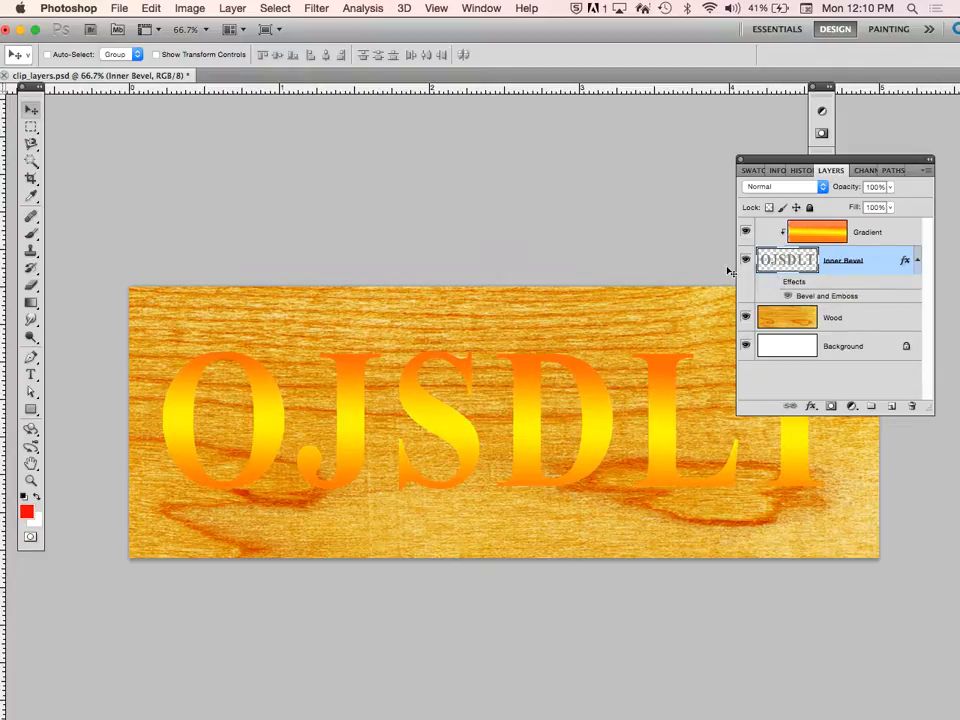
click(775, 284)
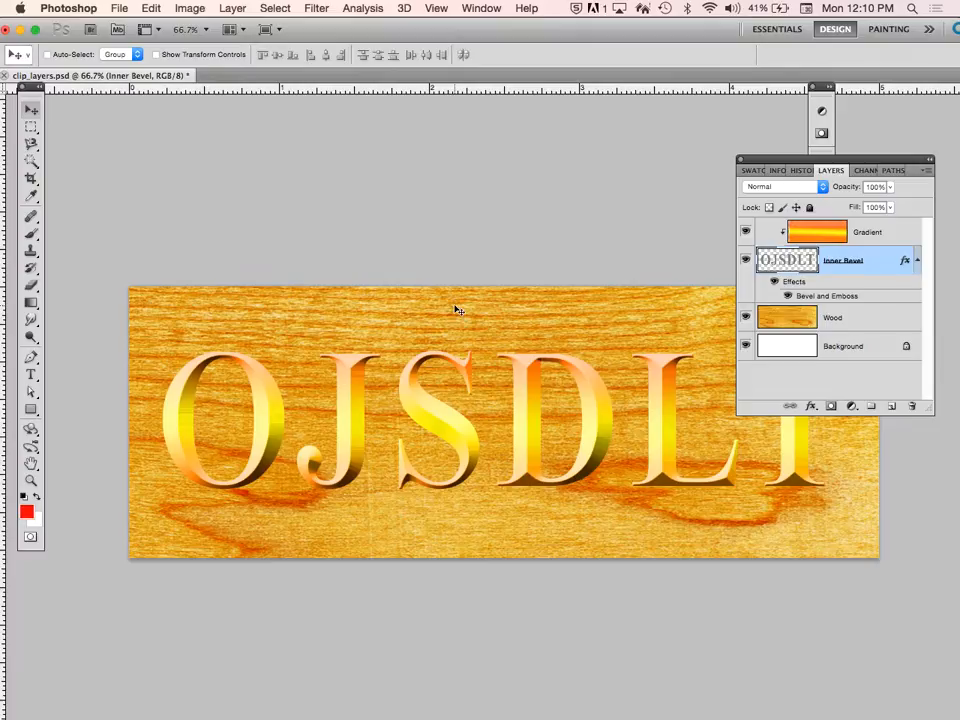
click(771, 285)
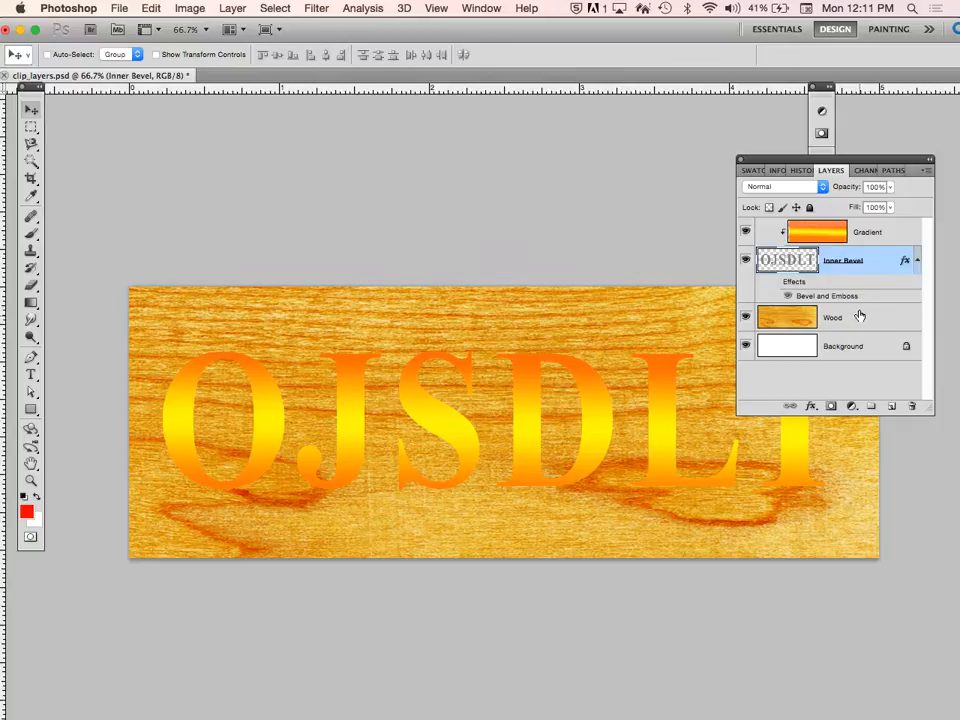
- Move the Wood layer to the top of the layer stack, above Gradient
drag(855, 318, 860, 230)
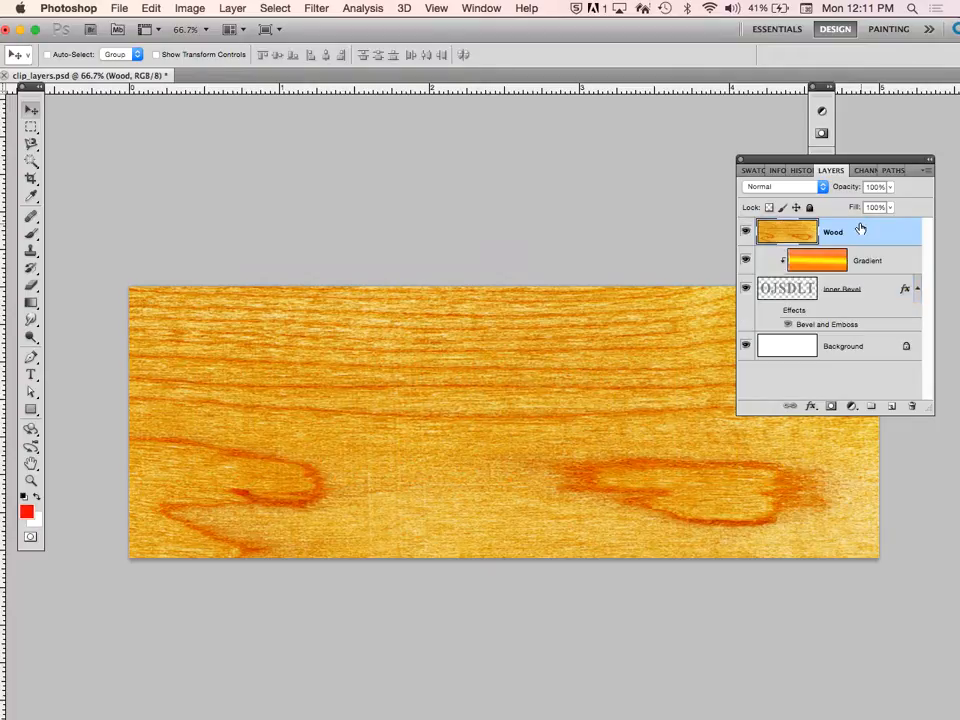
- Clip the Wood layer to the OJSDLT letters and compare the fill with the Inner Bevel effects shown and hidden
click(926, 171)
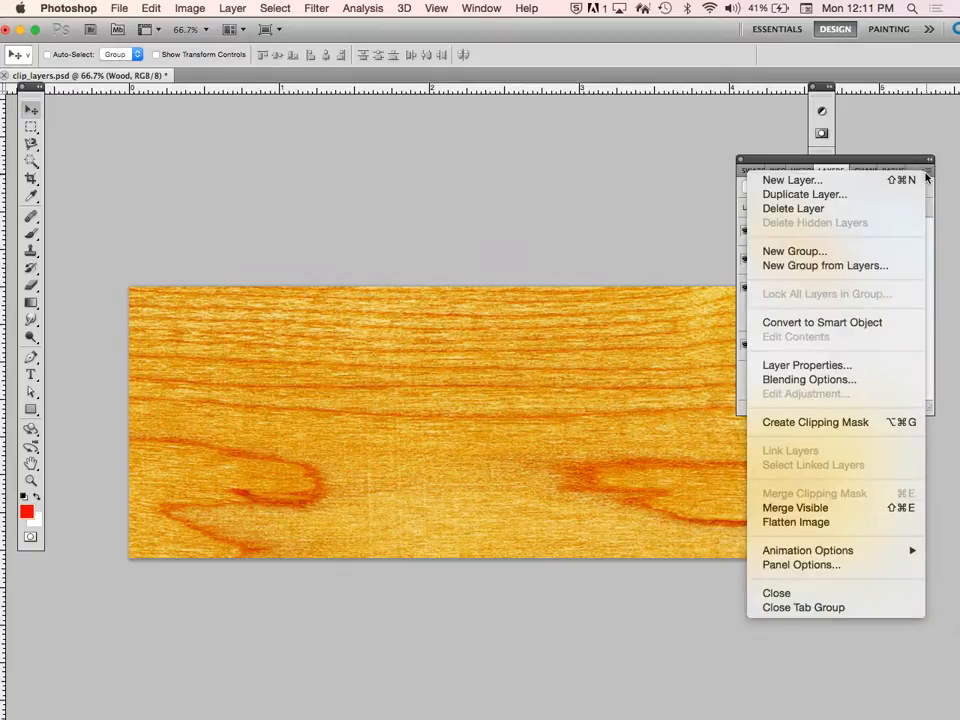
click(879, 422)
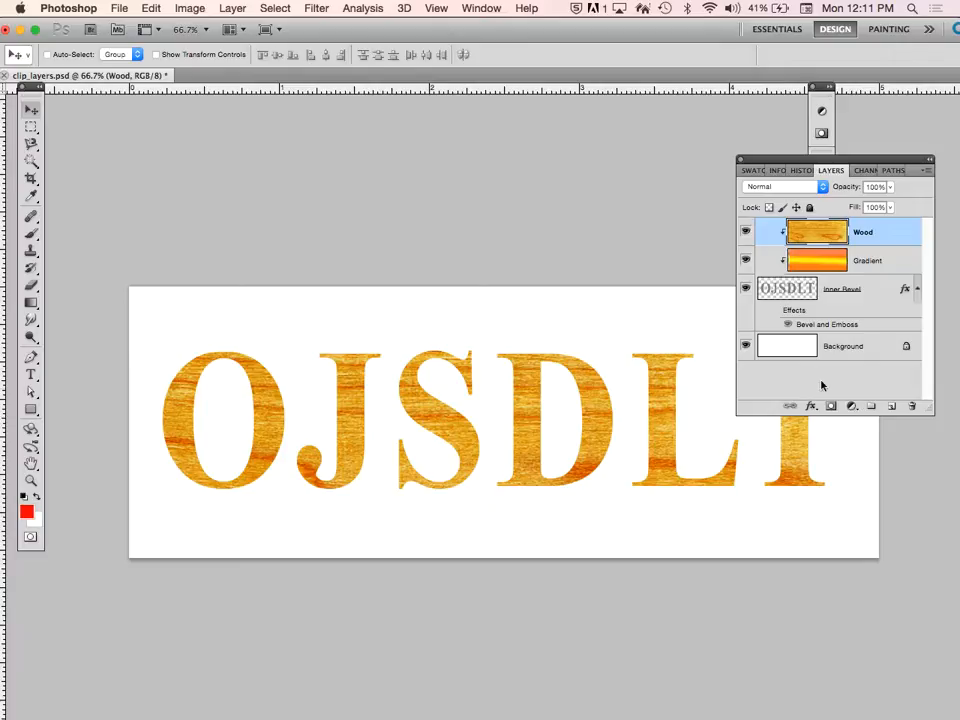
click(775, 310)
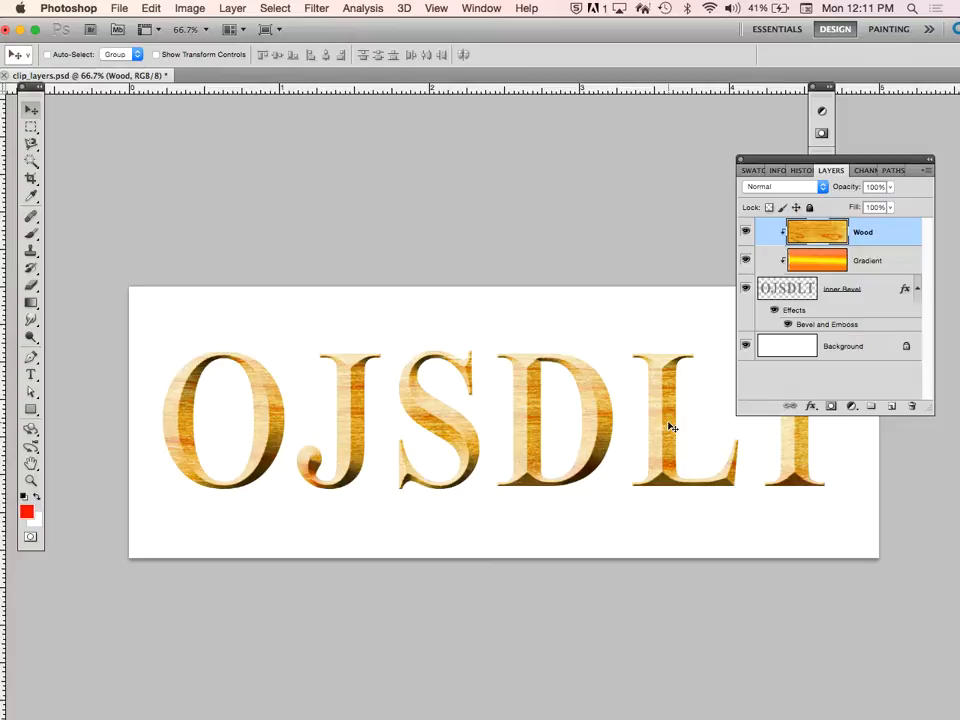
click(772, 313)
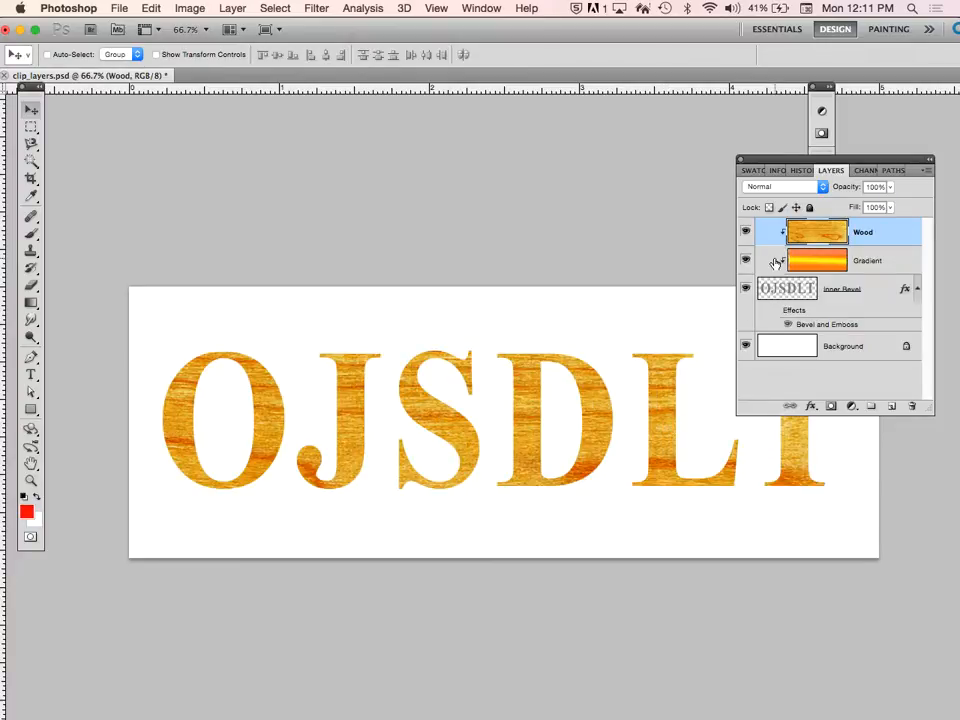
- Hide the Wood layer and, with the Gradient layer selected, change the Gradient tool's first color stop from orange to green
click(813, 262)
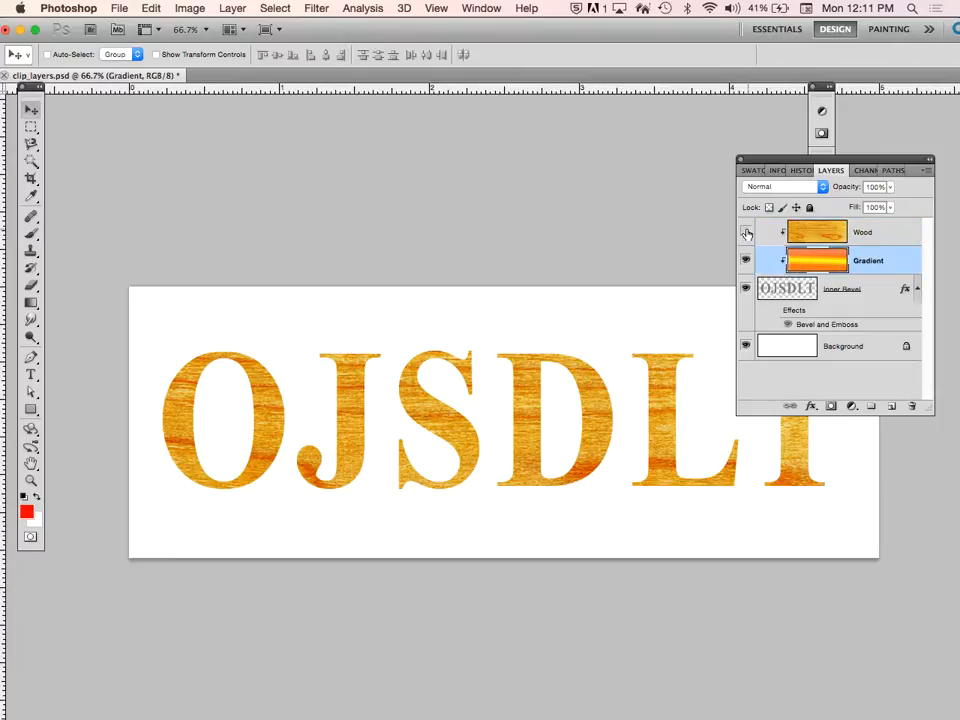
click(746, 233)
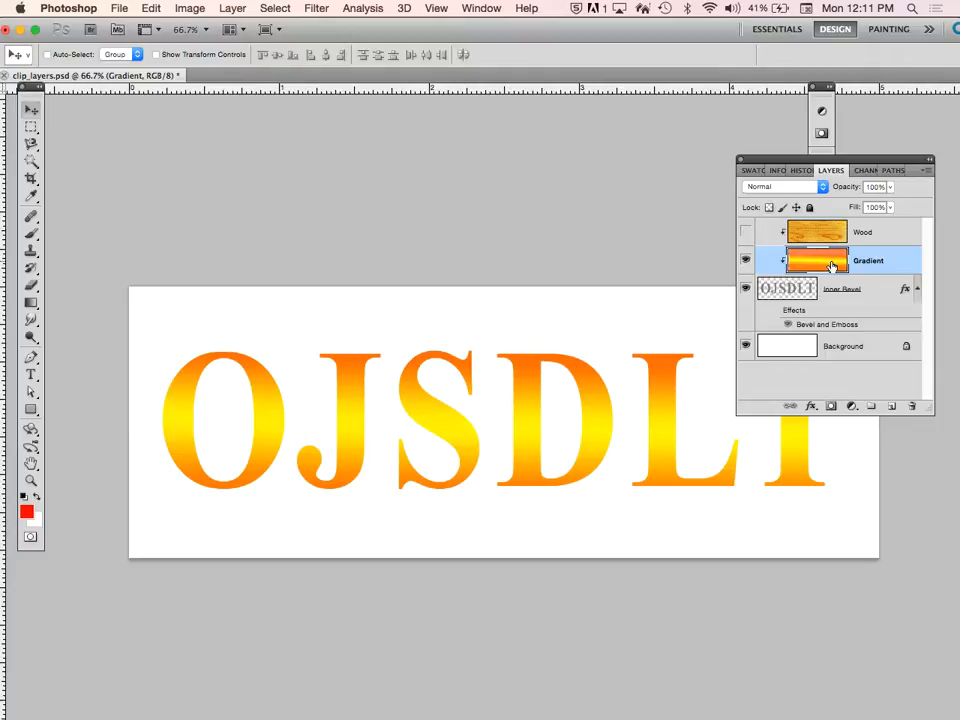
click(29, 306)
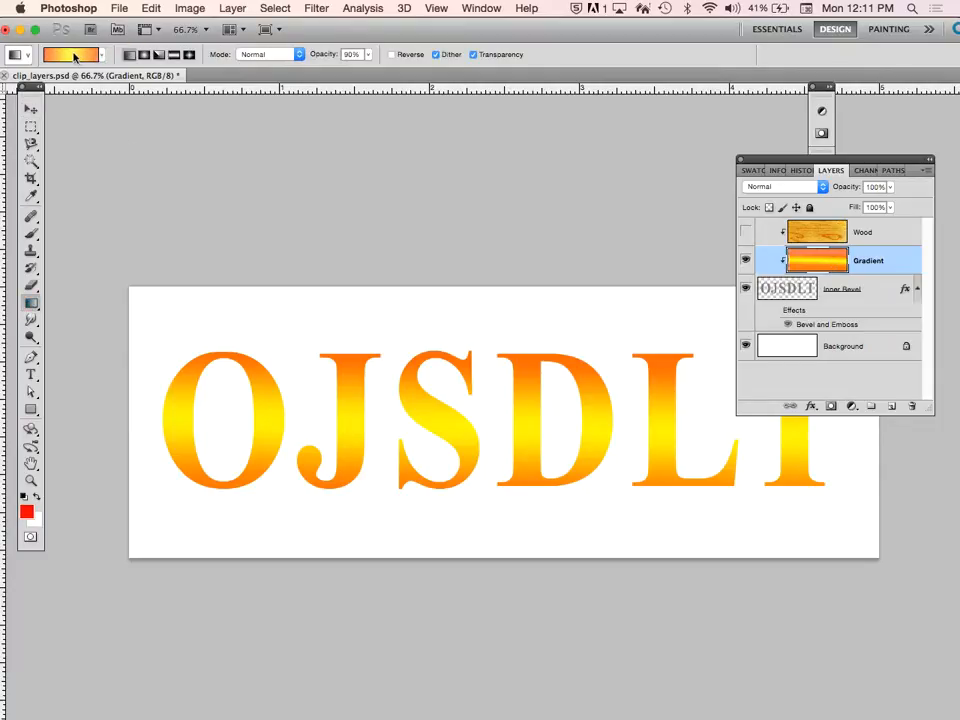
click(70, 56)
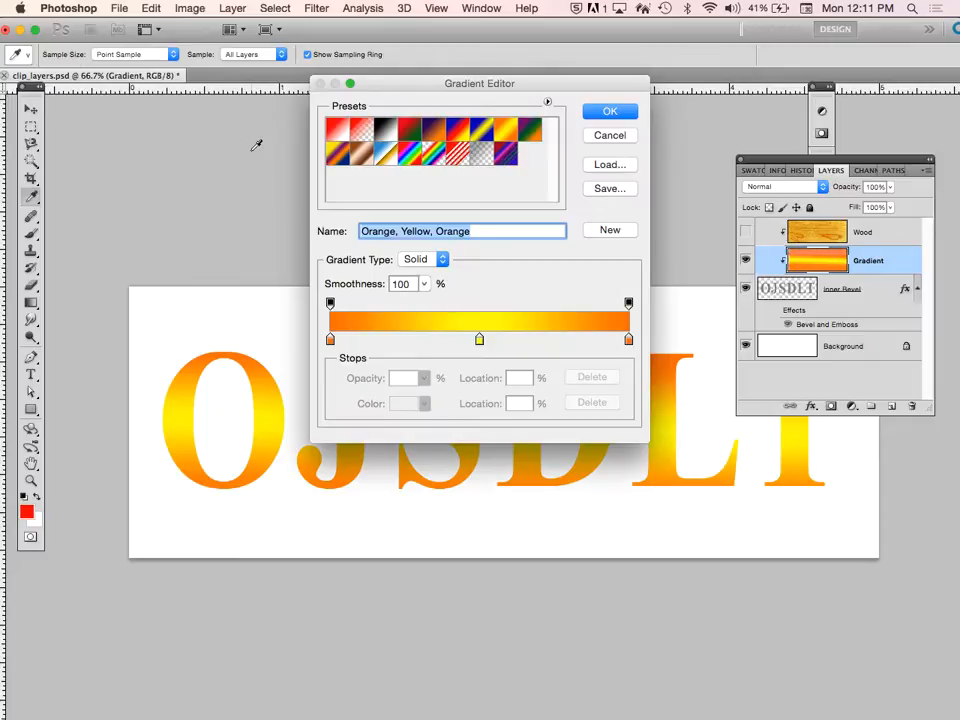
double_click(330, 340)
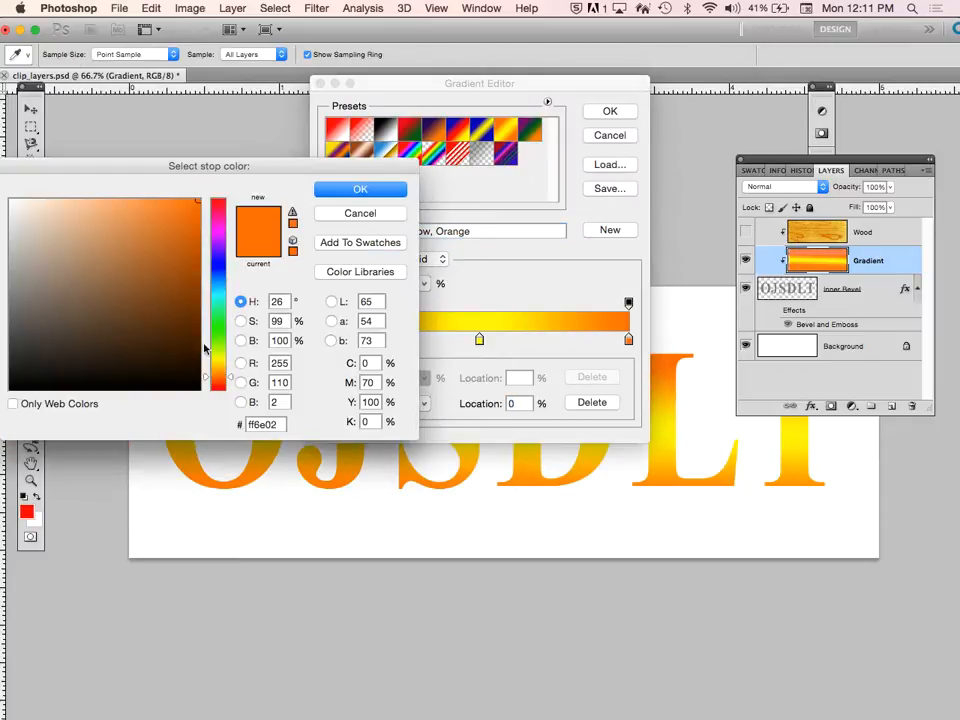
click(214, 343)
click(338, 192)
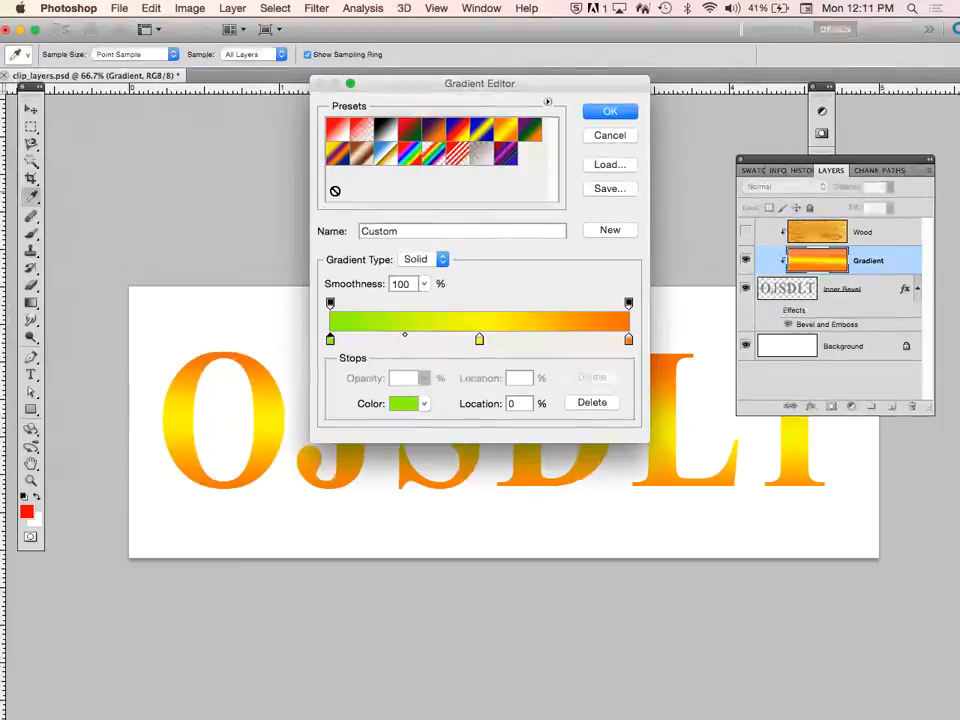
- Add a blue color stop at the 81% location between the gradient's yellow and orange stops
click(572, 340)
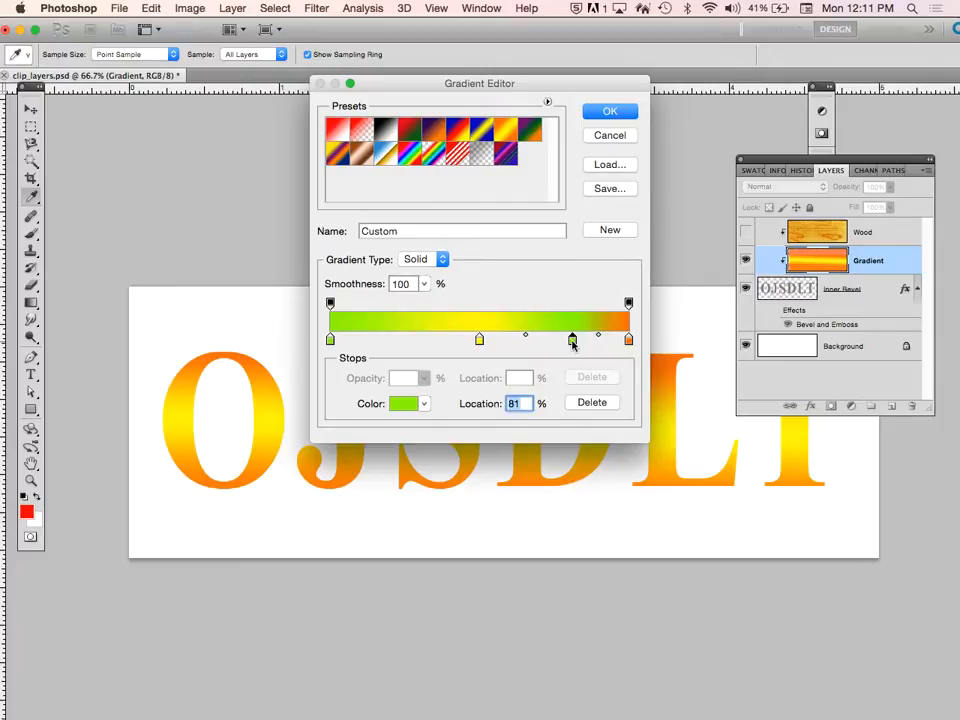
double_click(572, 341)
click(218, 262)
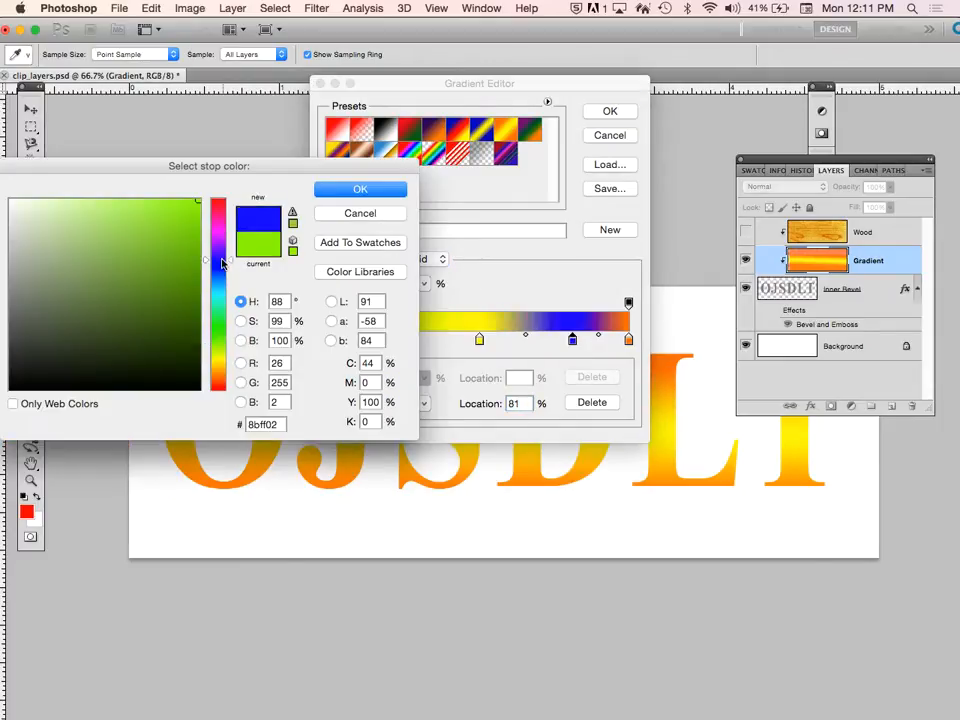
click(350, 190)
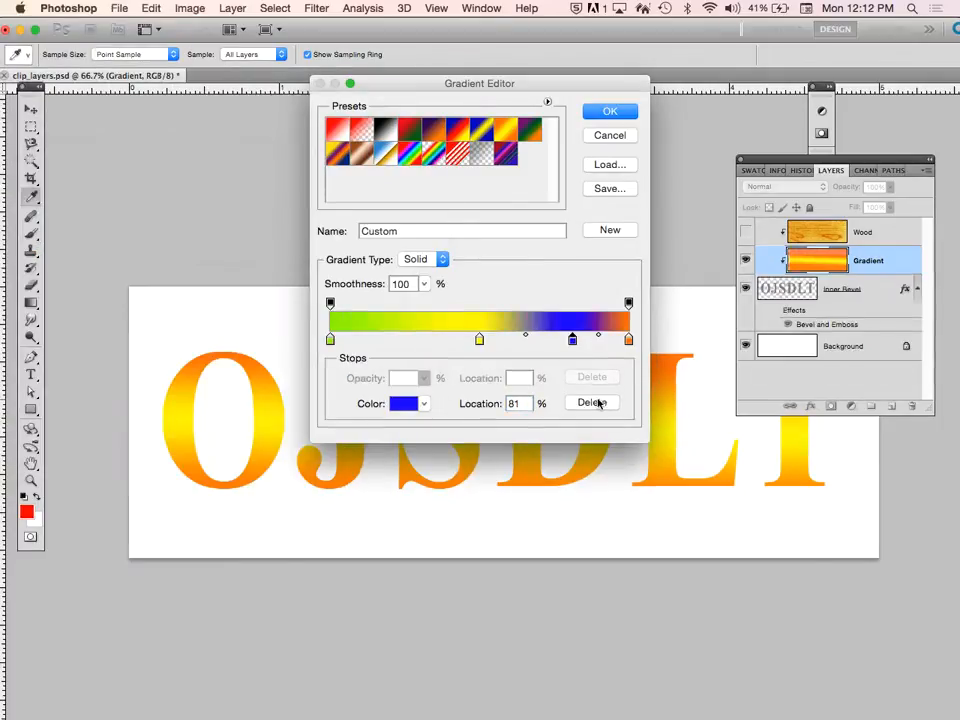
- Reposition the blue stop to 72%, the blue-orange midpoint to 33% and the yellow stop to 32%
drag(572, 341, 544, 341)
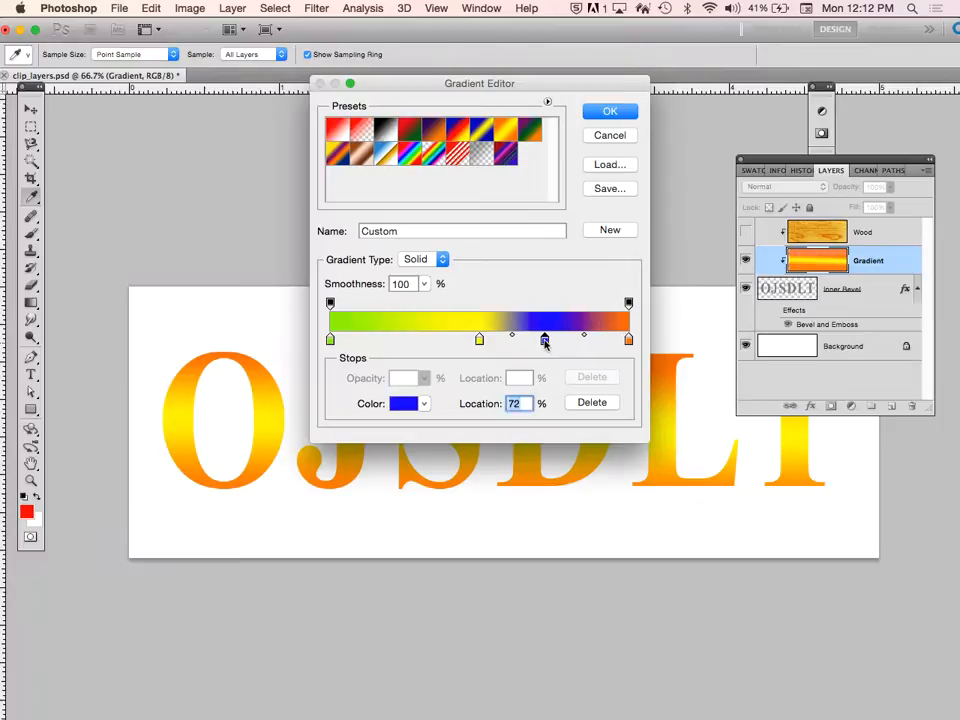
click(586, 336)
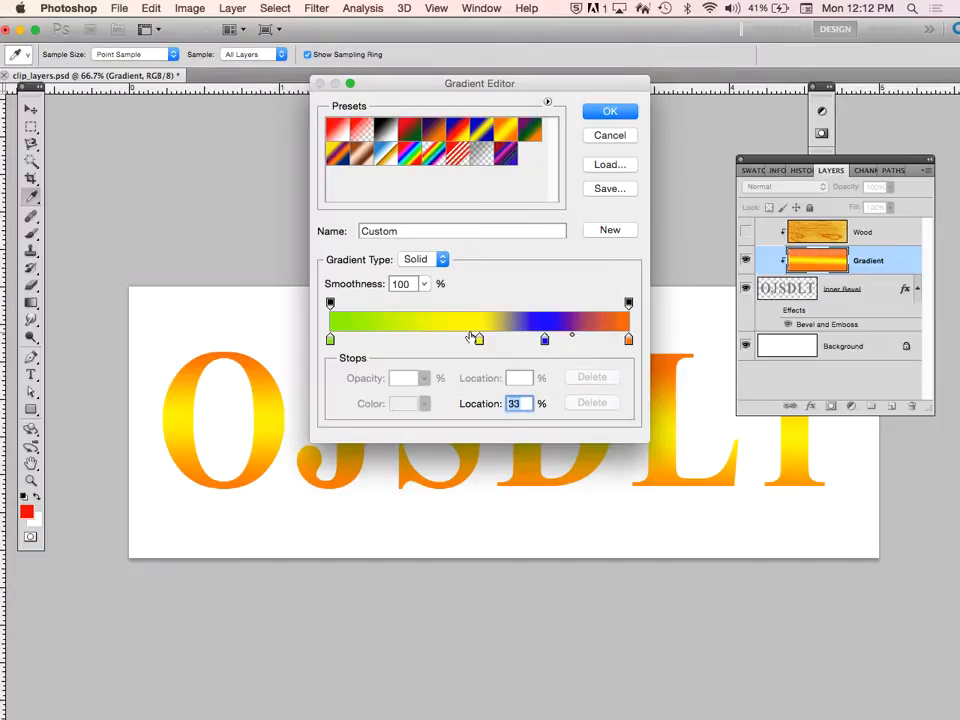
drag(481, 342, 425, 341)
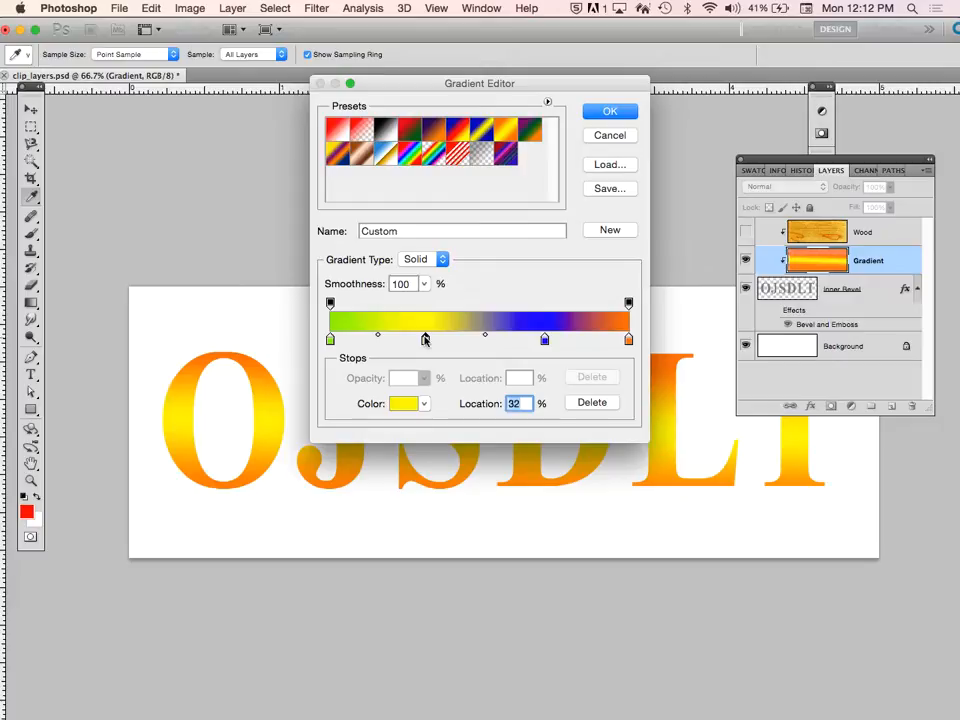
- Name the custom gradient "new gradient" and accept it for the Gradient tool
click(418, 234)
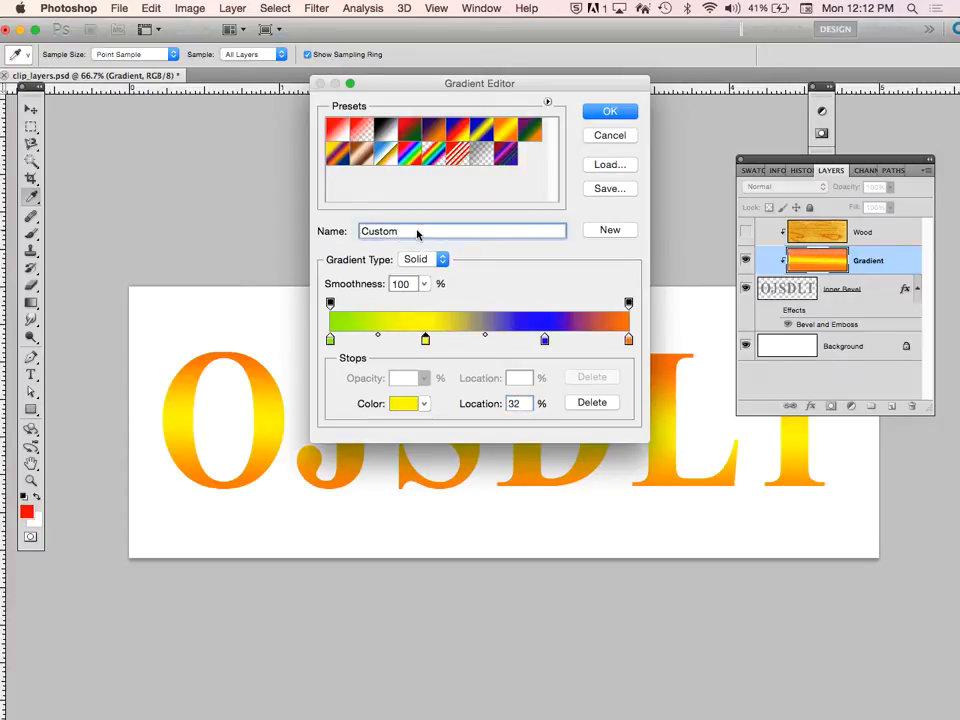
text(new g)
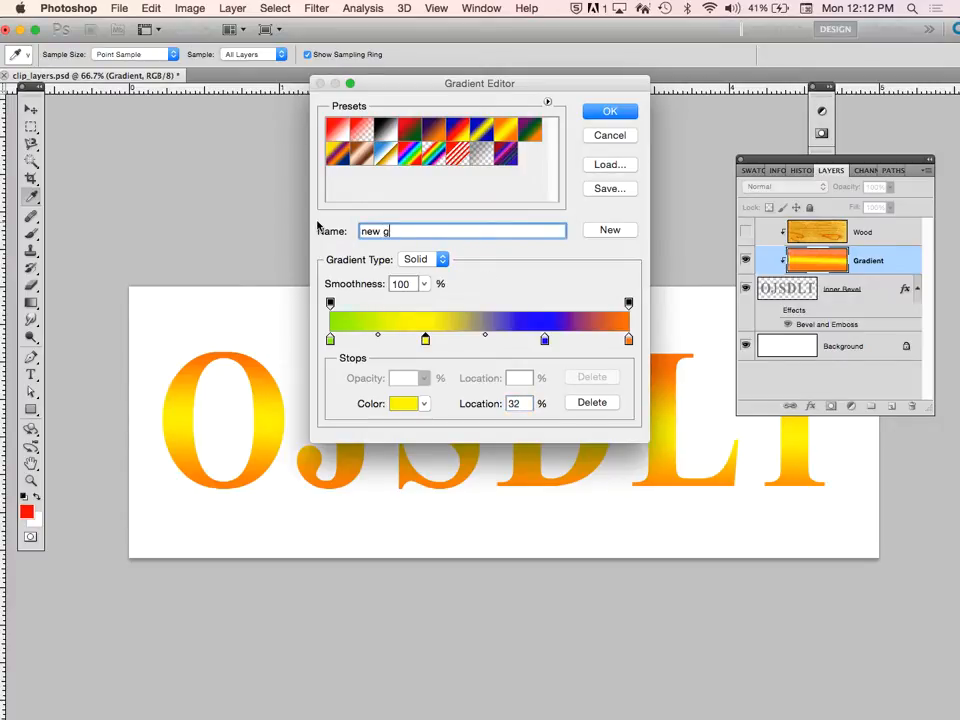
text(radient)
click(606, 112)
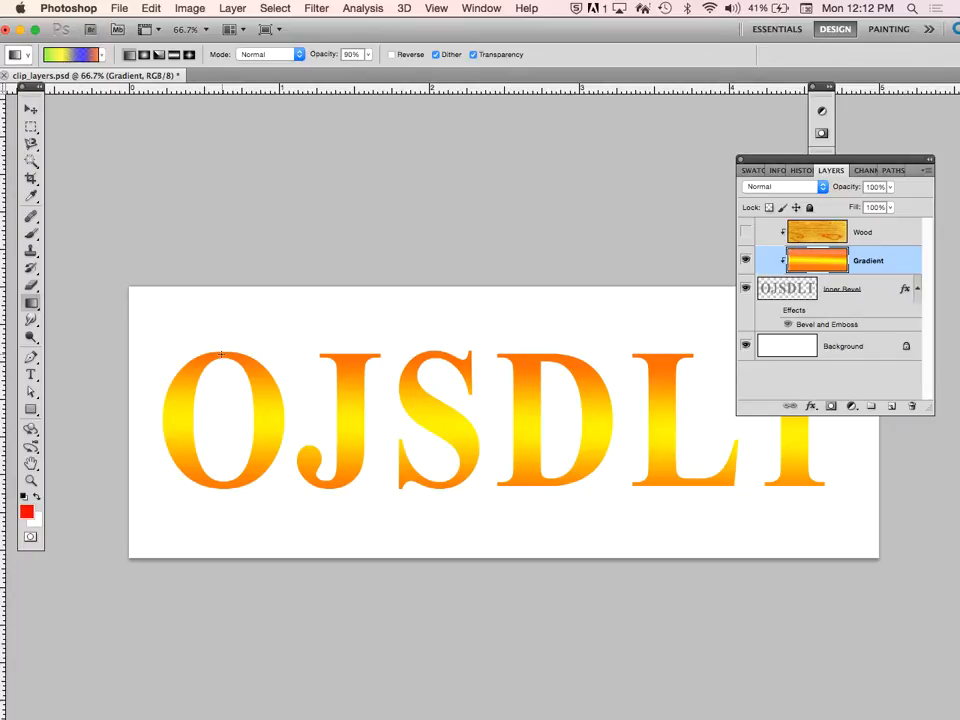
- Try the new gradient vertically on the Gradient layer, and redraw it horizontally from the O to the D
mouse_move(217, 379)
mouse_down()
mouse_move(229, 514)
mouse_move(222, 489)
mouse_up()
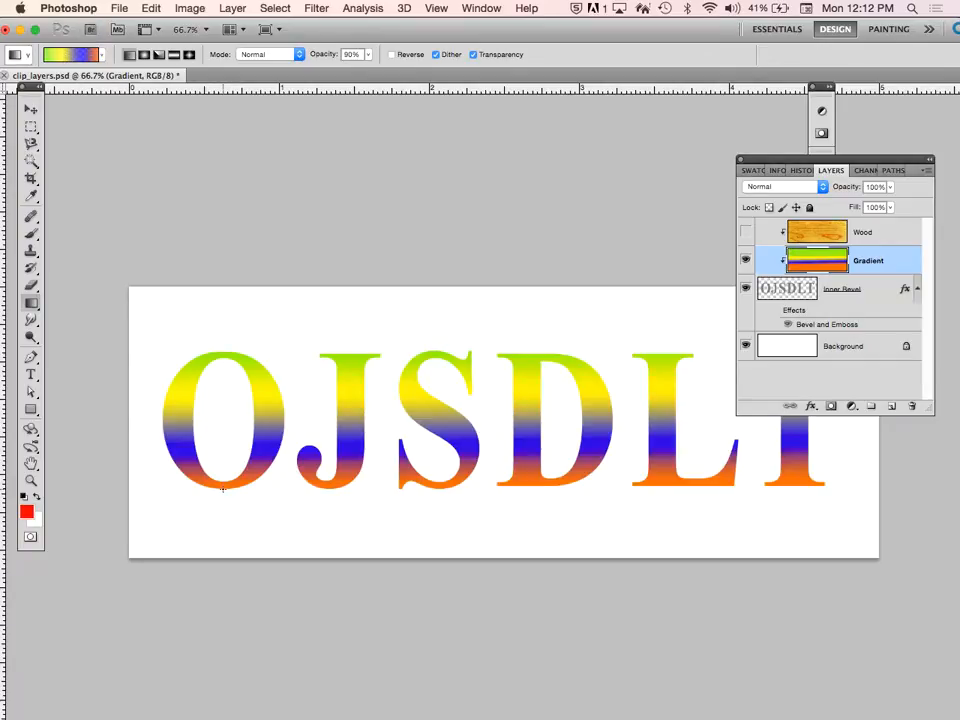
mouse_move(287, 289)
mouse_down()
mouse_move(274, 381)
mouse_move(326, 593)
mouse_up()
drag(172, 405, 521, 399)
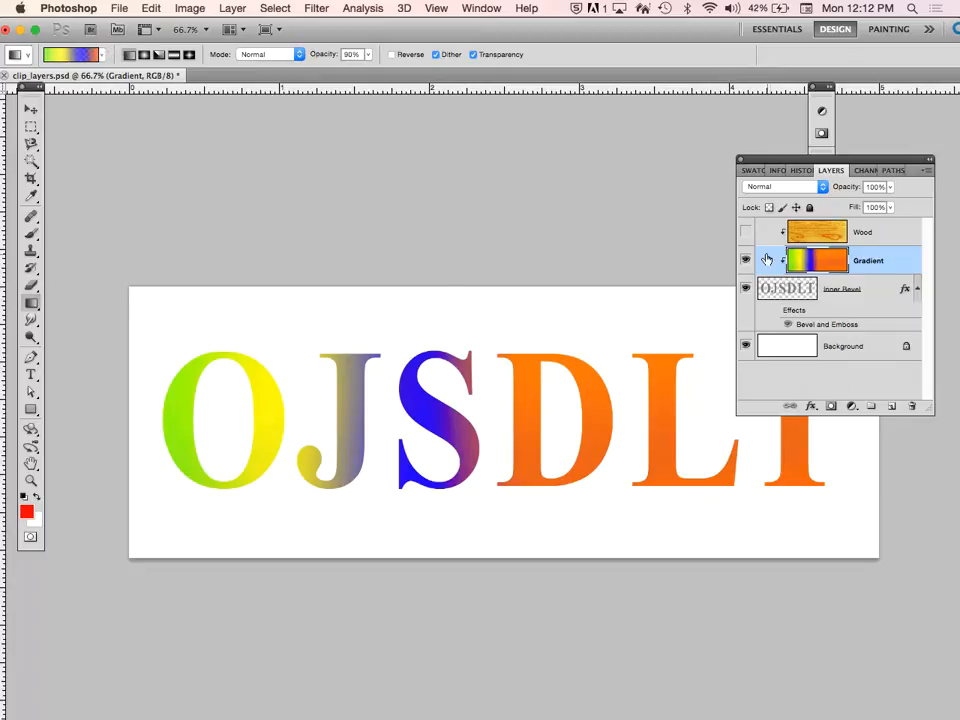
- Show the Inner Bevel layer's effects and the clipped Wood layer again
click(776, 310)
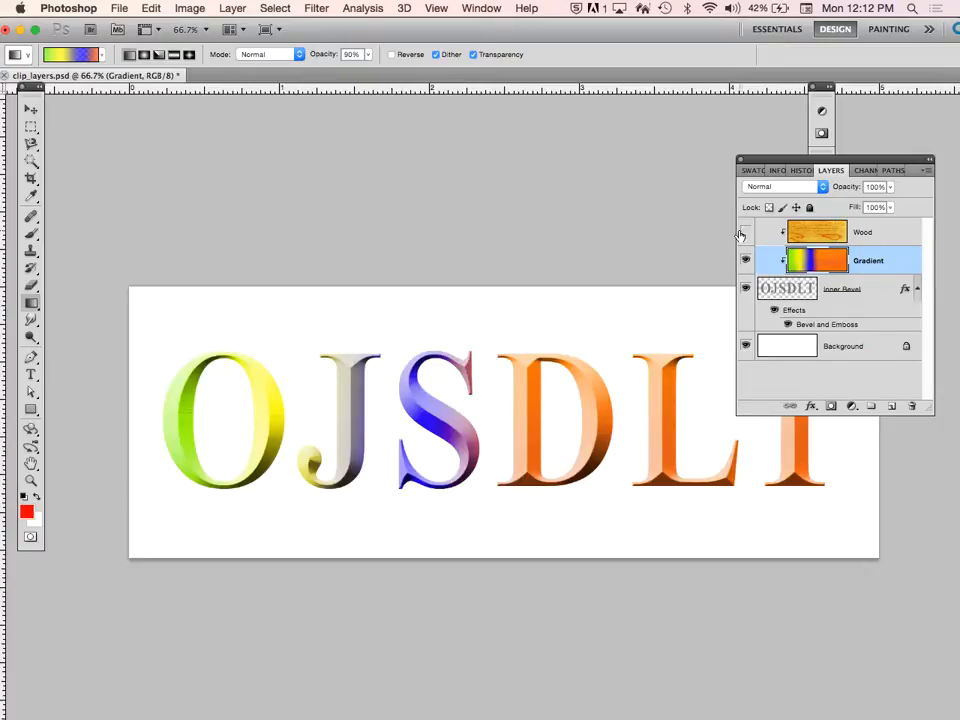
click(743, 233)
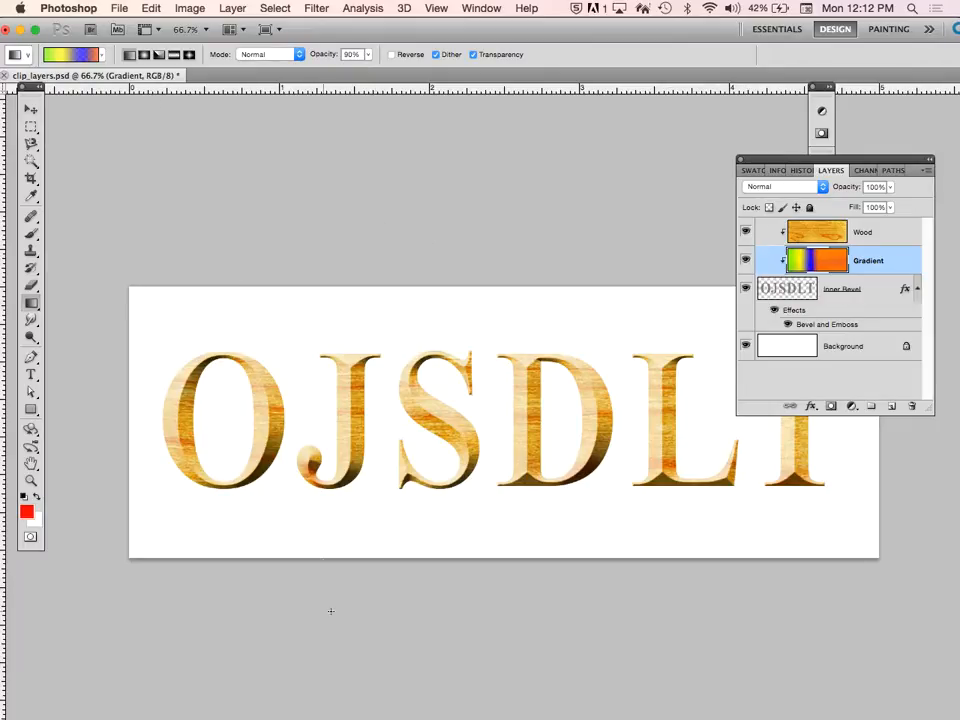
click(652, 705)
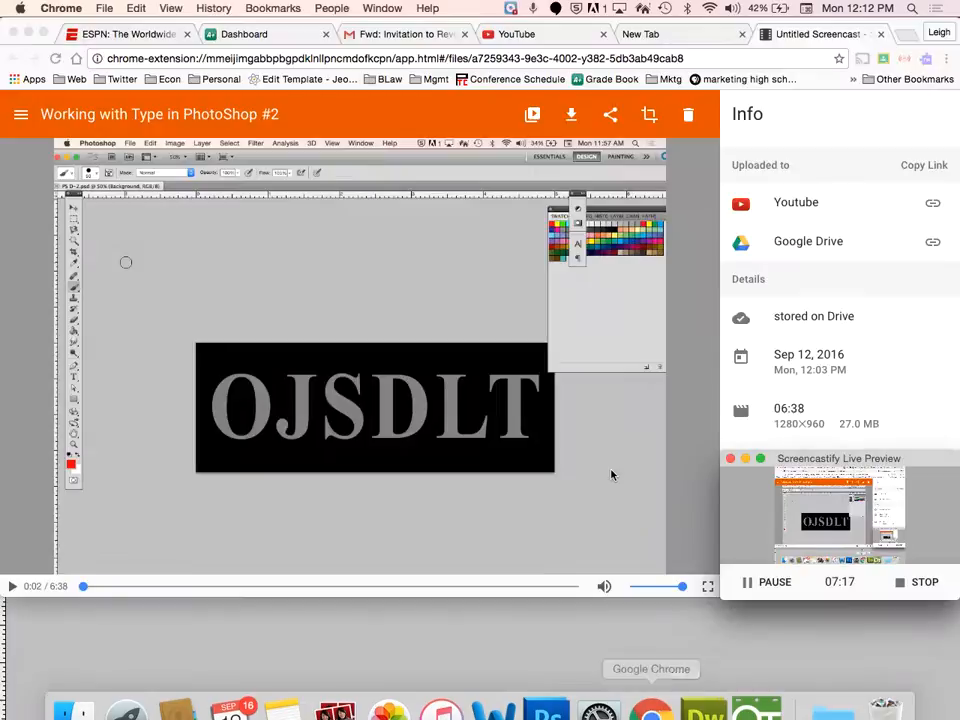